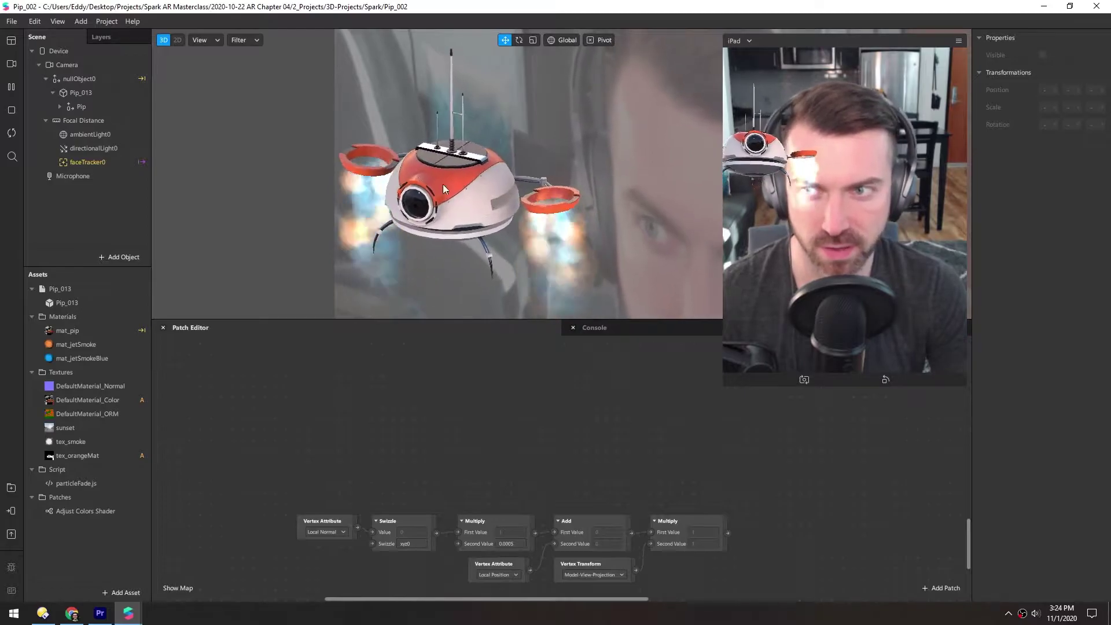
# Step: Duplicate the Pip_013 robot as Pip_14. Undo a test move so the copy overlaps the original
pyautogui.click(52, 93)
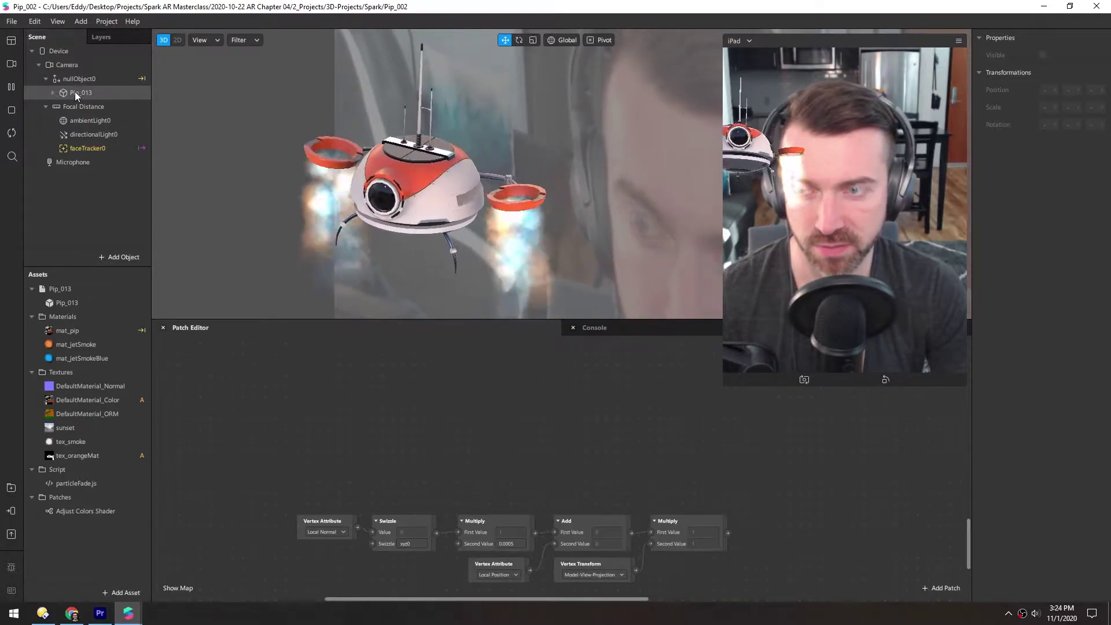
pyautogui.click(75, 94)
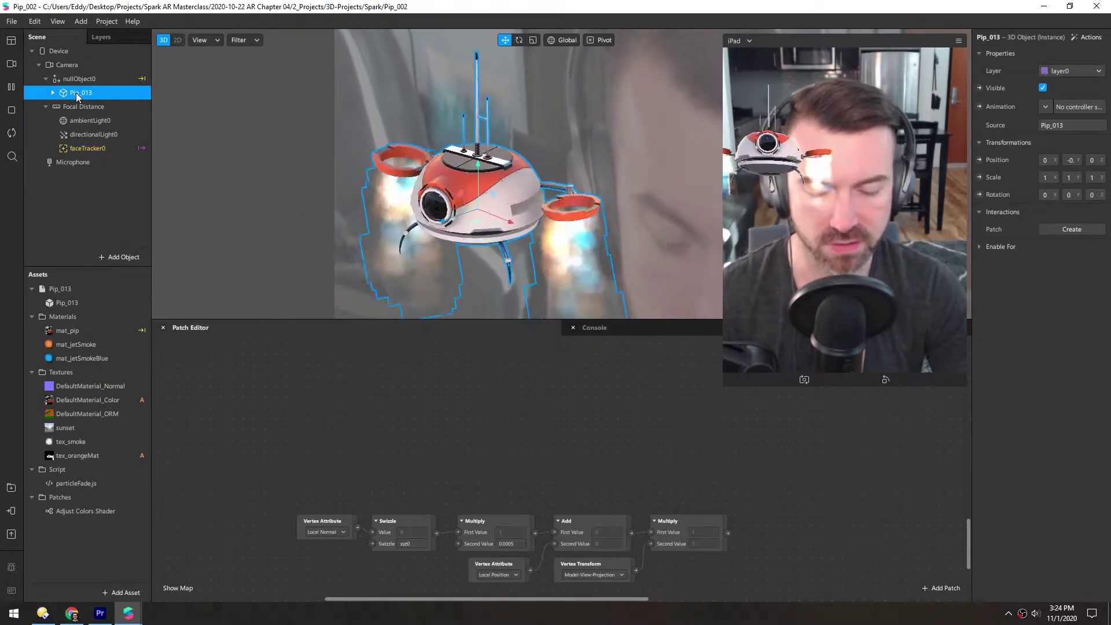
pyautogui.hotkey('ctrl', 'd')
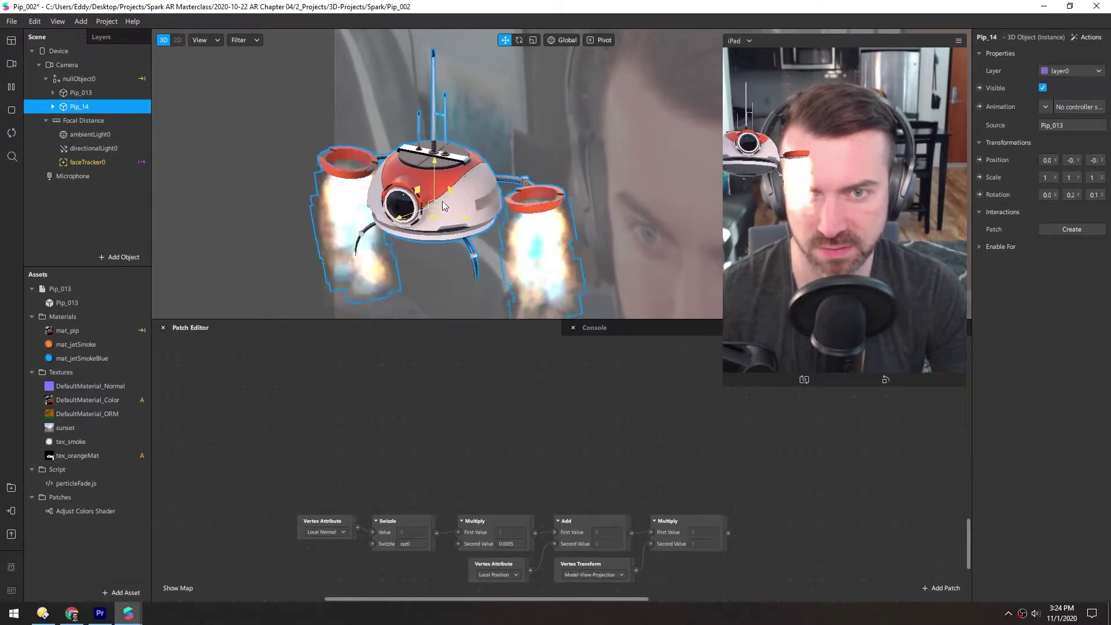
pyautogui.moveTo(442, 200); pyautogui.dragTo(568, 103)
pyautogui.hotkey('ctrl', 'z')
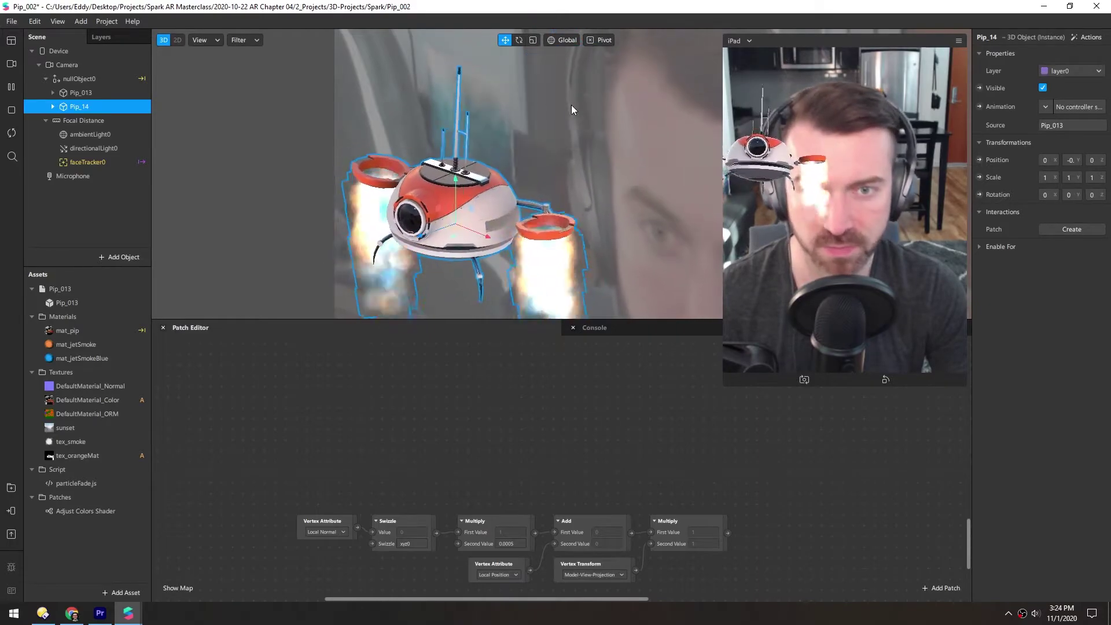
# Step: Expand all of Pip_14's children, widen the Scene panel, and inspect the four Thrusters jets
pyautogui.rightClick(63, 109)
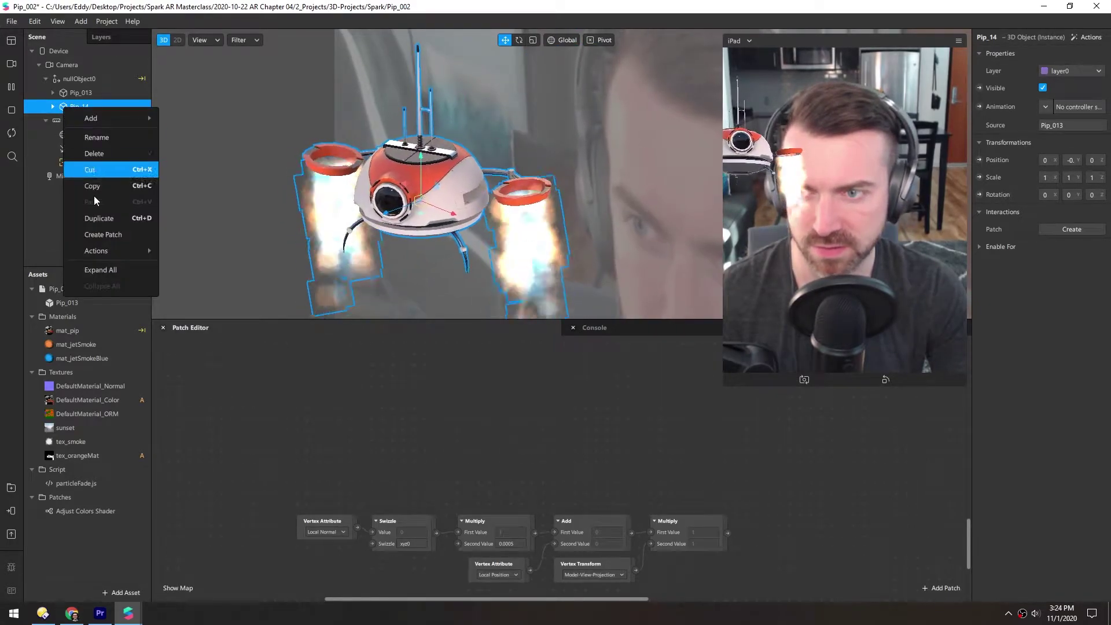
pyautogui.click(105, 272)
pyautogui.moveTo(151, 261); pyautogui.dragTo(149, 385)
pyautogui.scroll(-4, 133, 185)
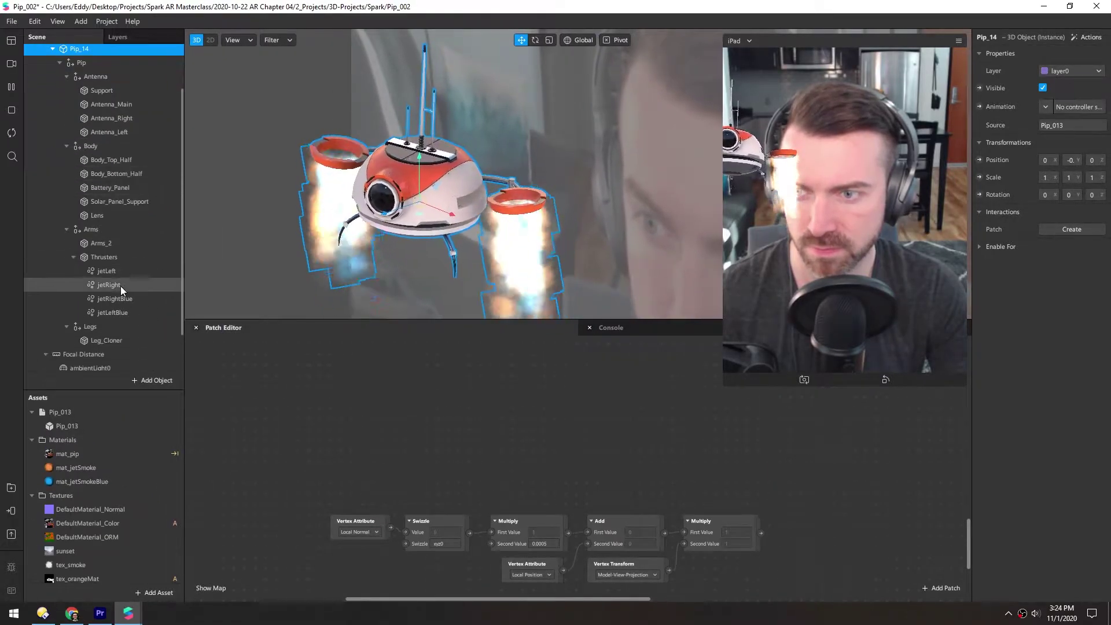
pyautogui.click(106, 272)
pyautogui.keyDown('shift'); pyautogui.click(112, 311); pyautogui.keyUp('shift')
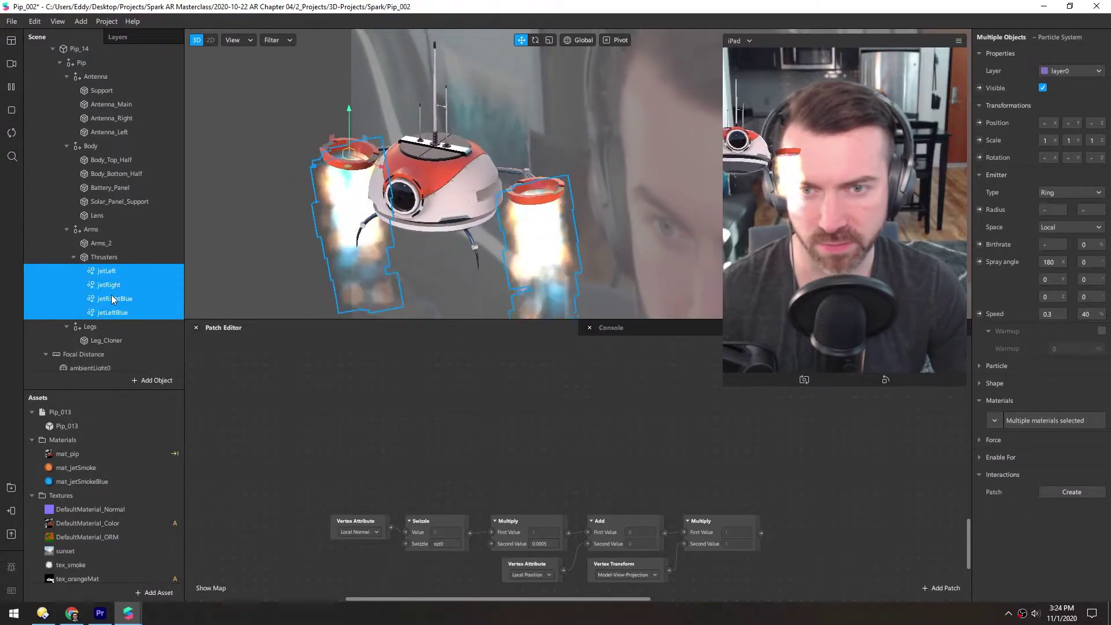
pyautogui.click(73, 257)
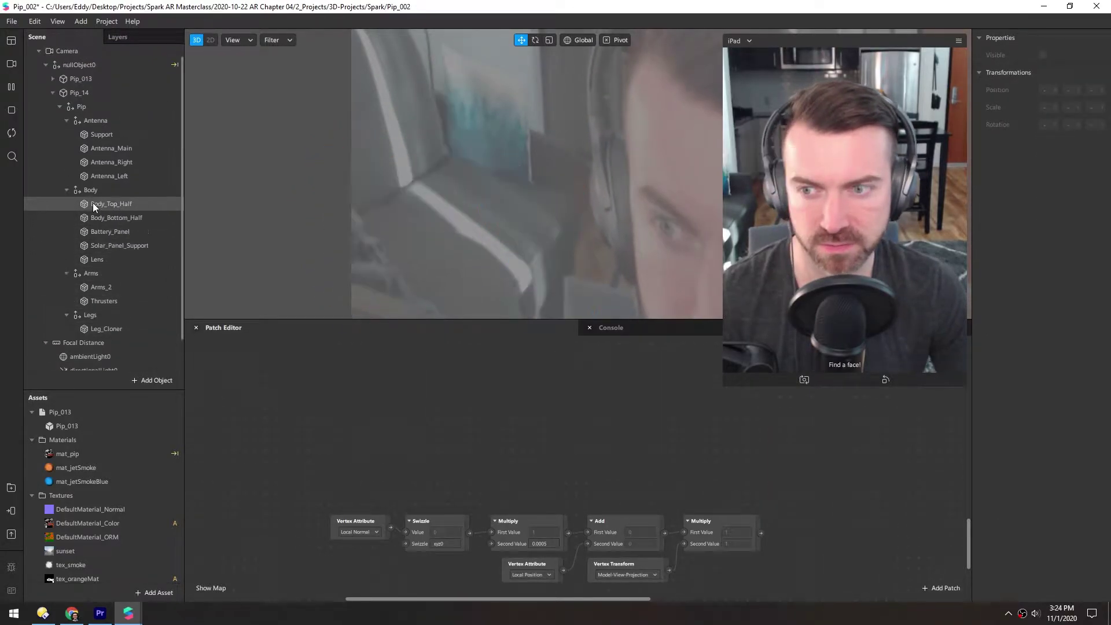
pyautogui.scroll(1, 87, 121)
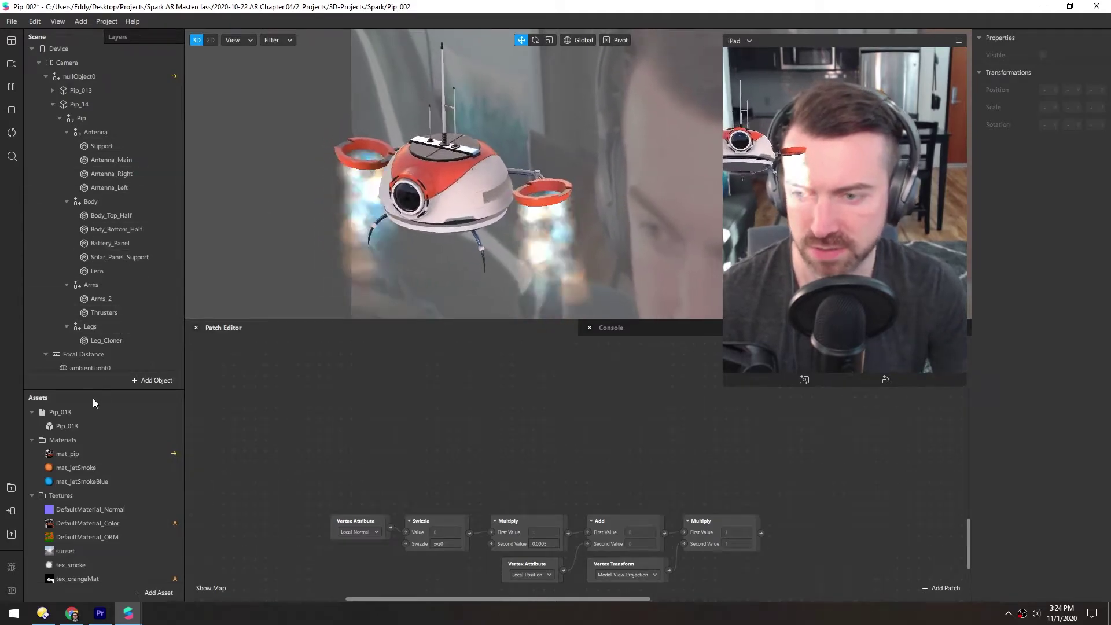
# Step: Add a new material whose Shader Type uses a newly created patch asset
pyautogui.click(154, 591)
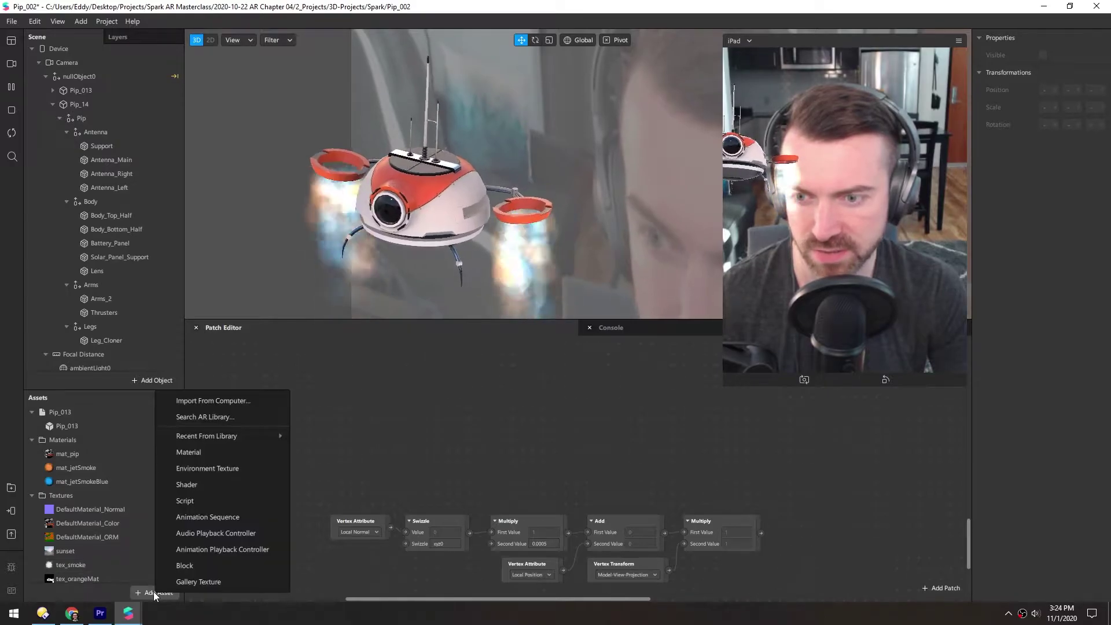
pyautogui.click(201, 453)
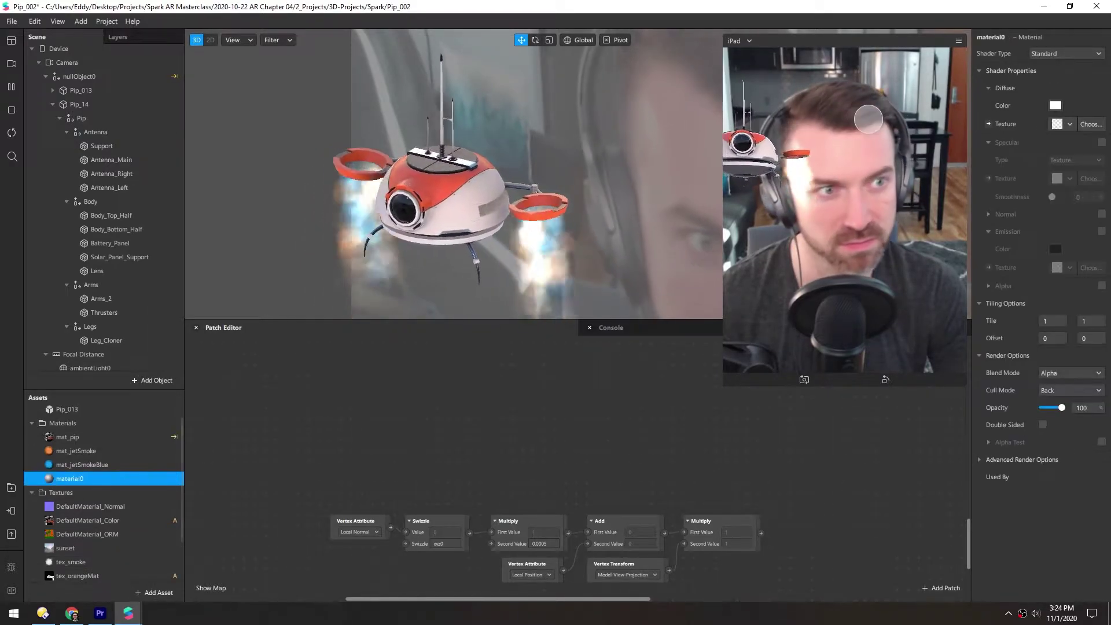
pyautogui.click(1066, 53)
pyautogui.moveTo(1047, 116)
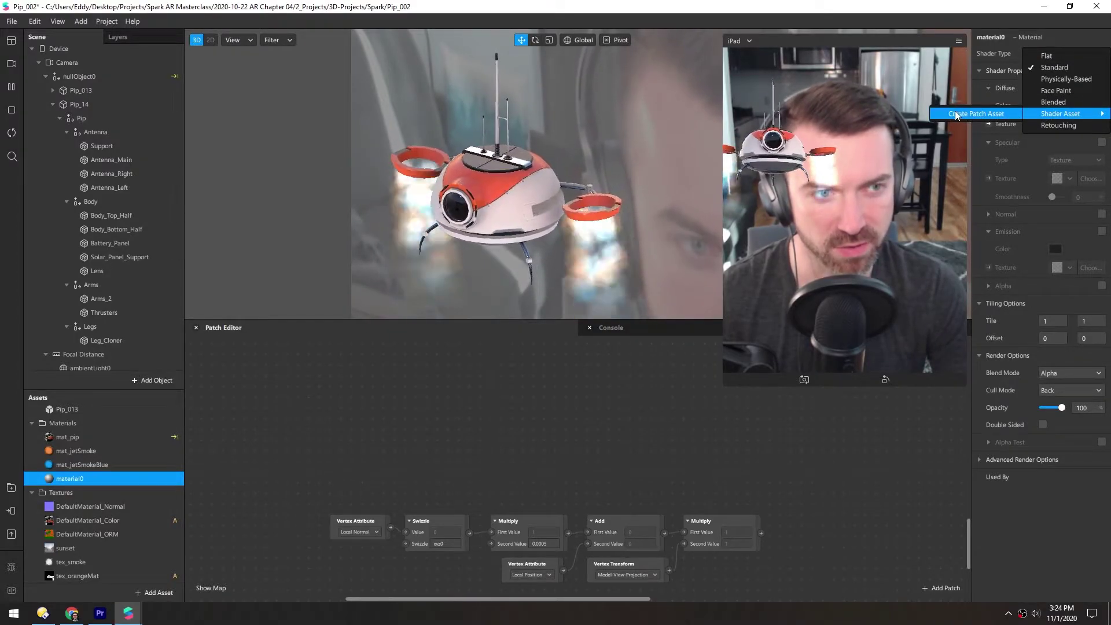
pyautogui.click(979, 114)
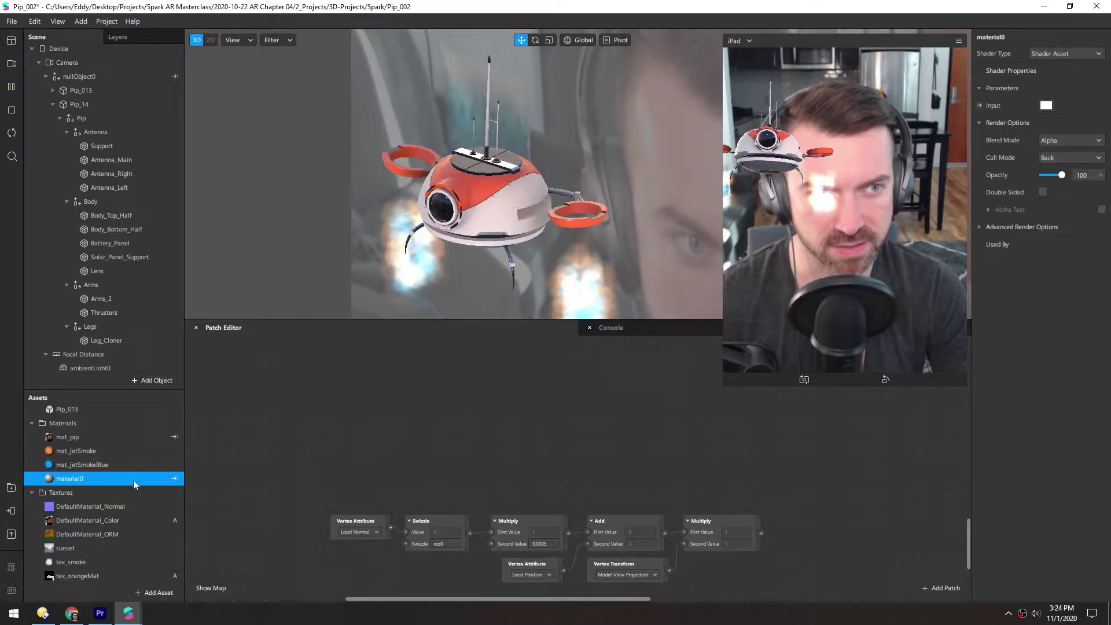
# Step: Rename material0 to mat_outline
pyautogui.doubleClick(74, 478)
pyautogui.write('mat_')
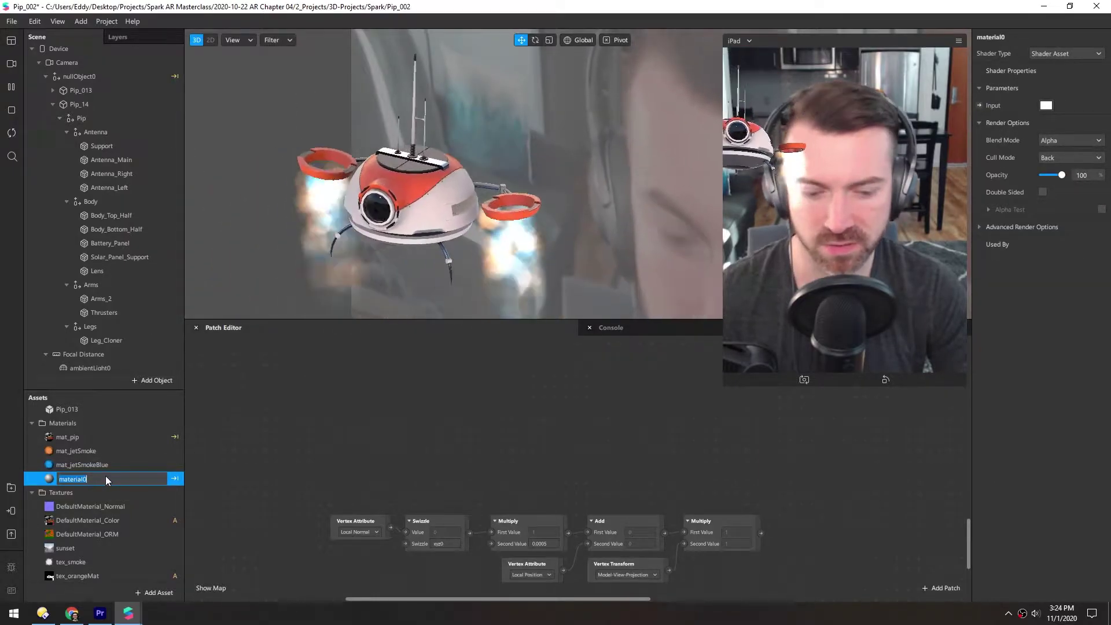
pyautogui.write('outline')
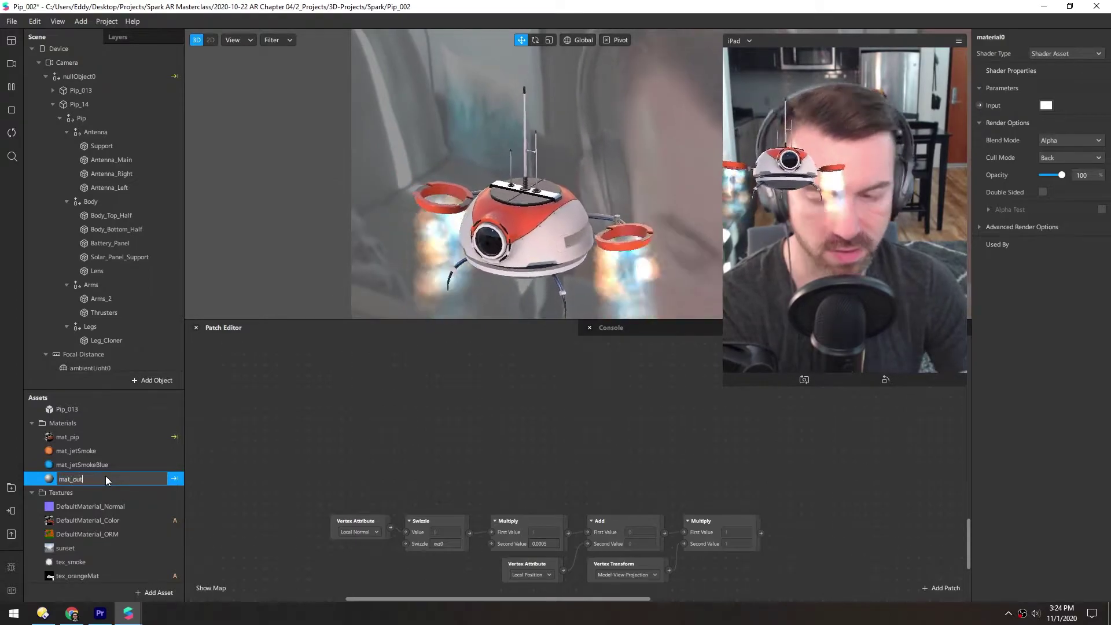
pyautogui.press('Return')
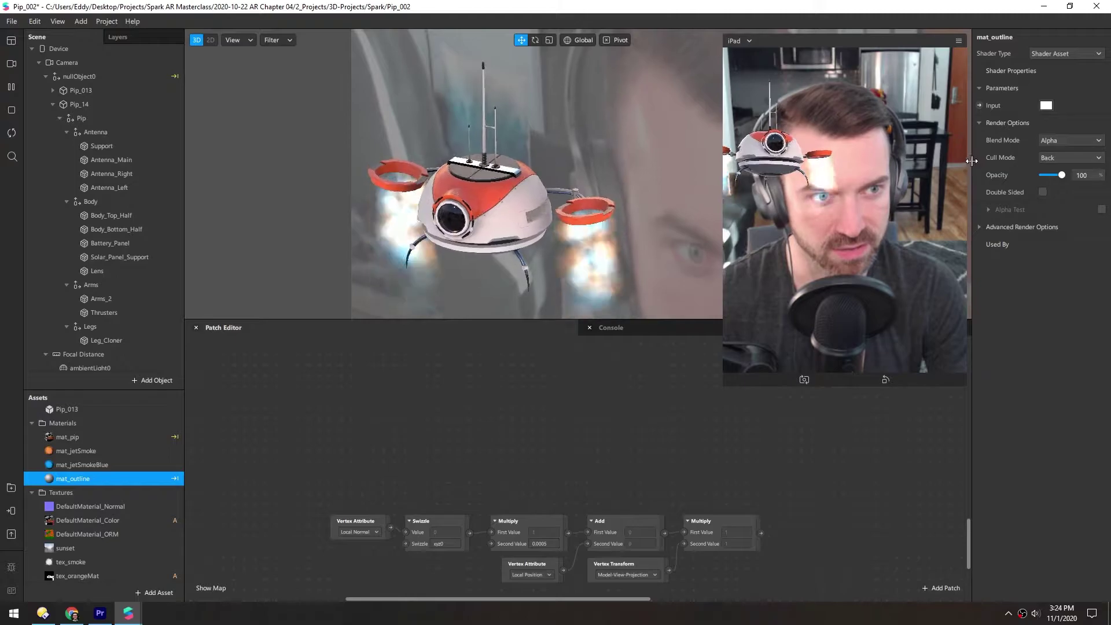
# Step: Resize the panels and select patchAsset in the Assets panel's Patches folder
pyautogui.moveTo(972, 161); pyautogui.dragTo(924, 116)
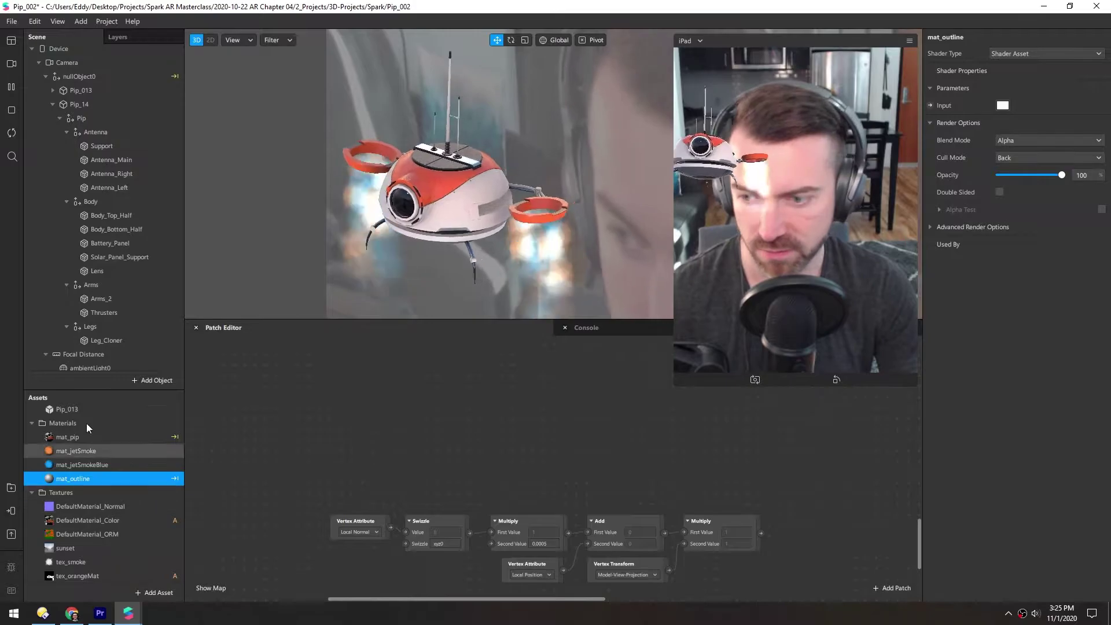
pyautogui.moveTo(84, 394); pyautogui.dragTo(84, 333)
pyautogui.scroll(-1, 113, 460)
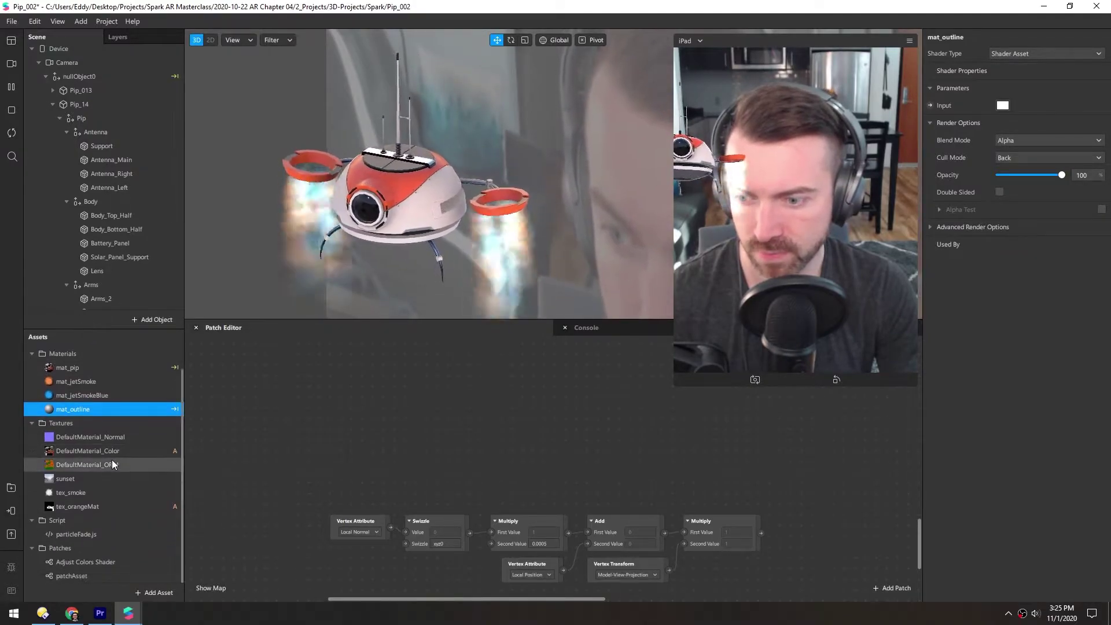
pyautogui.click(60, 576)
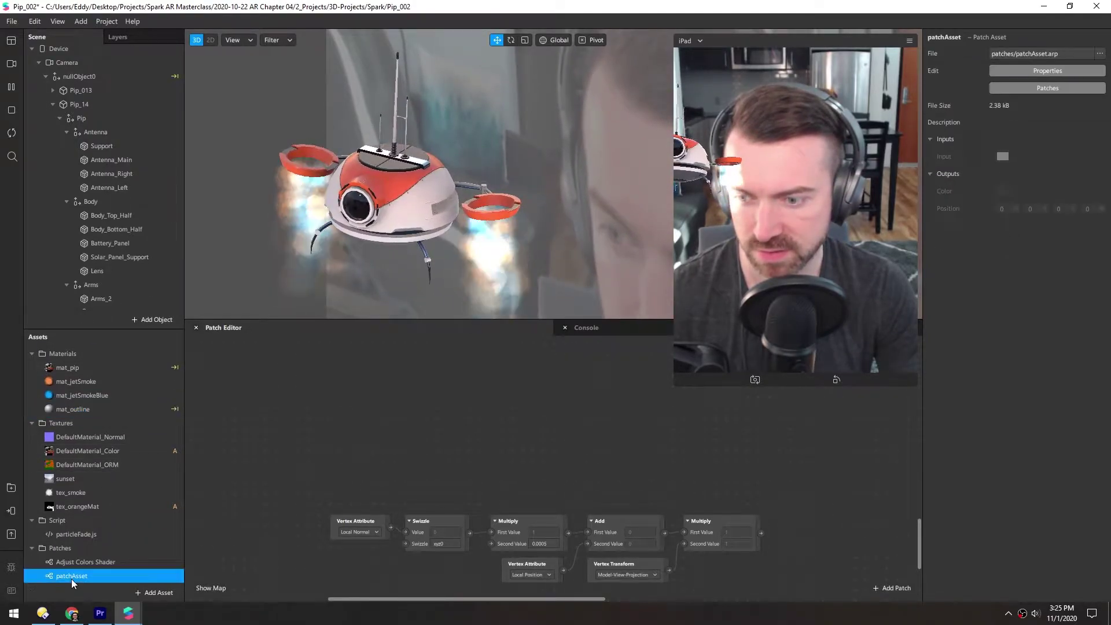
# Step: Open patchAsset in the Patch Editor and bring its default nodes into view
pyautogui.click(1040, 89)
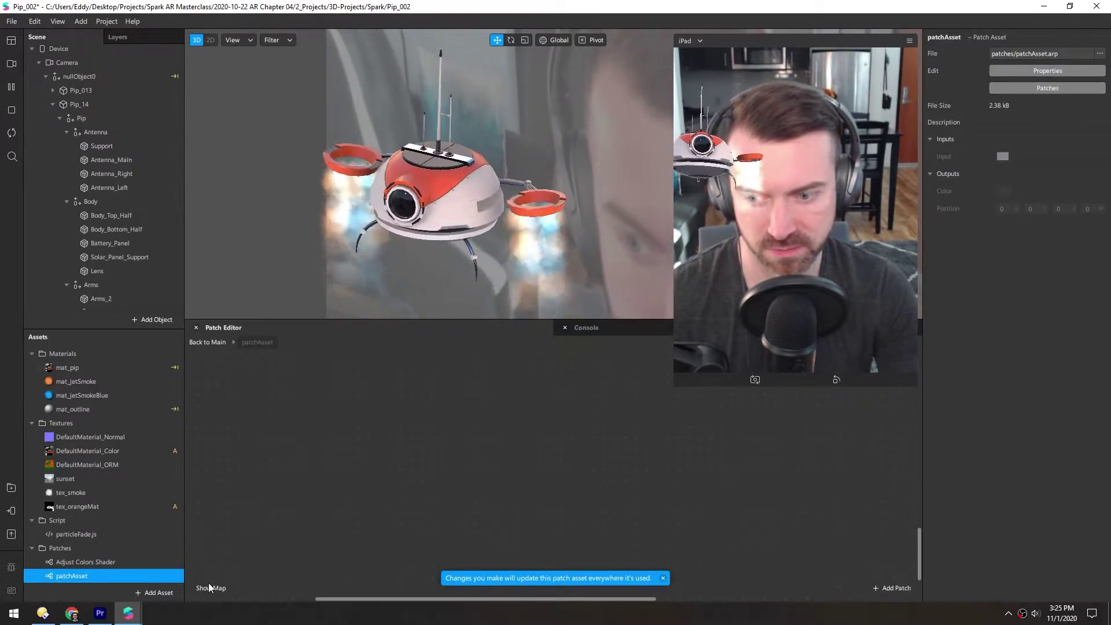
pyautogui.moveTo(221, 568); pyautogui.dragTo(237, 543)
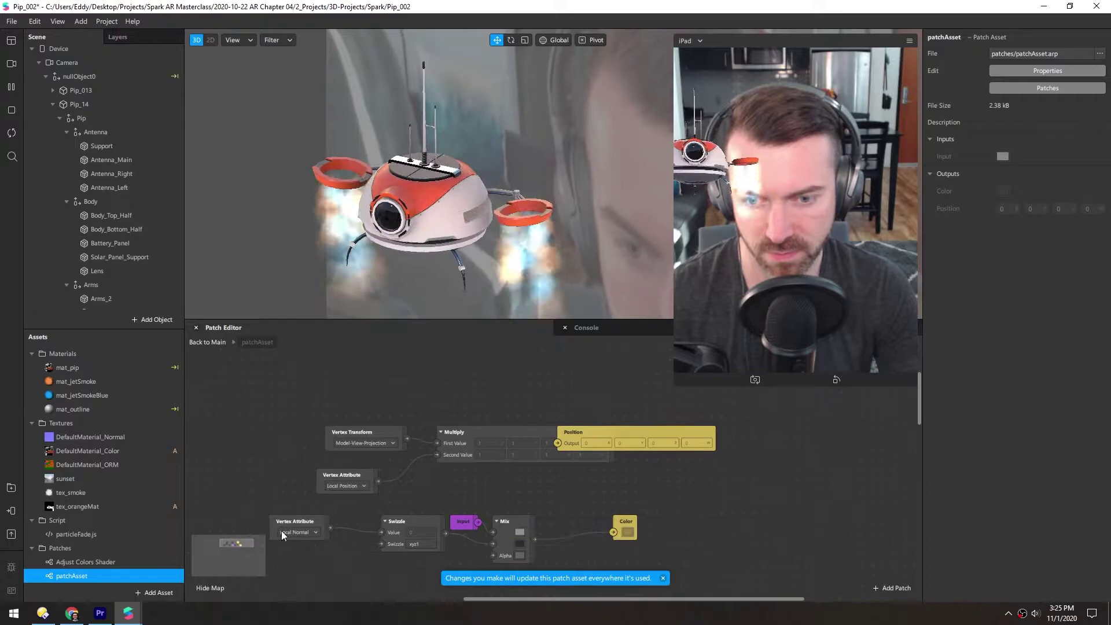
pyautogui.moveTo(693, 433); pyautogui.dragTo(683, 429)
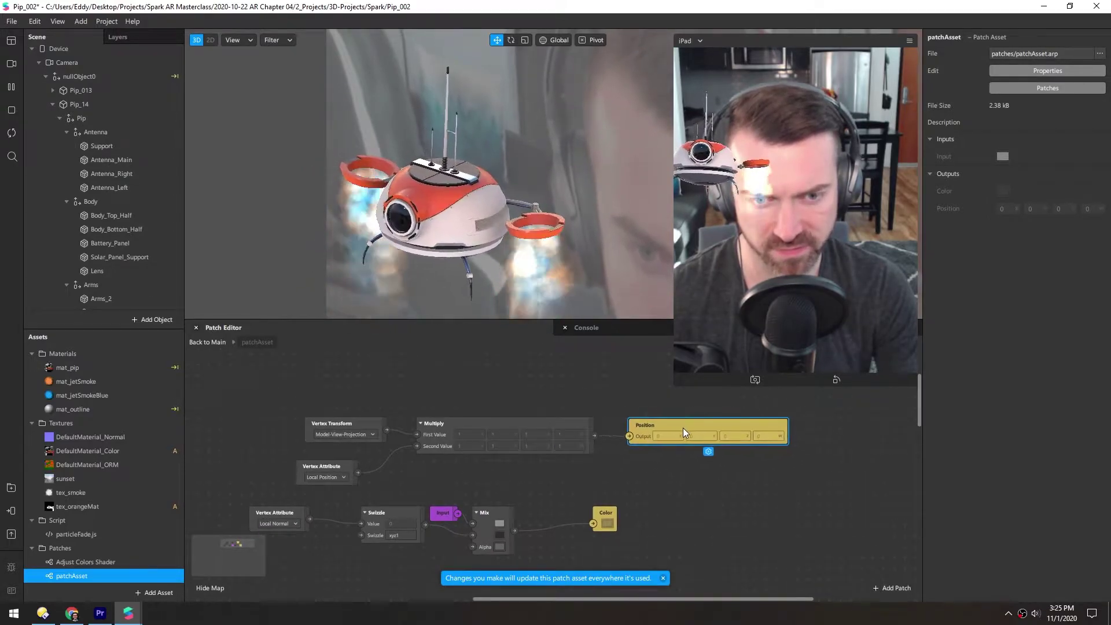
pyautogui.hscroll(2, 441, 450)
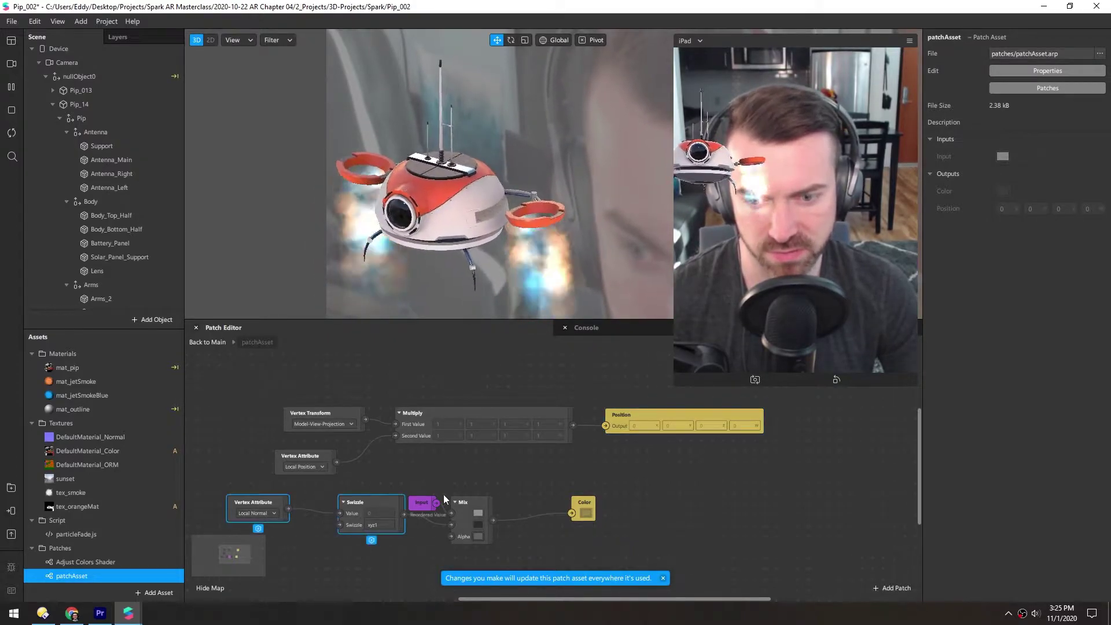
# Step: Delete the Vertex Attribute, Swizzle, Mix, Vertex Transform and Multiply nodes. Regroup Input, Position and Color
pyautogui.press('Delete')
pyautogui.click(476, 512)
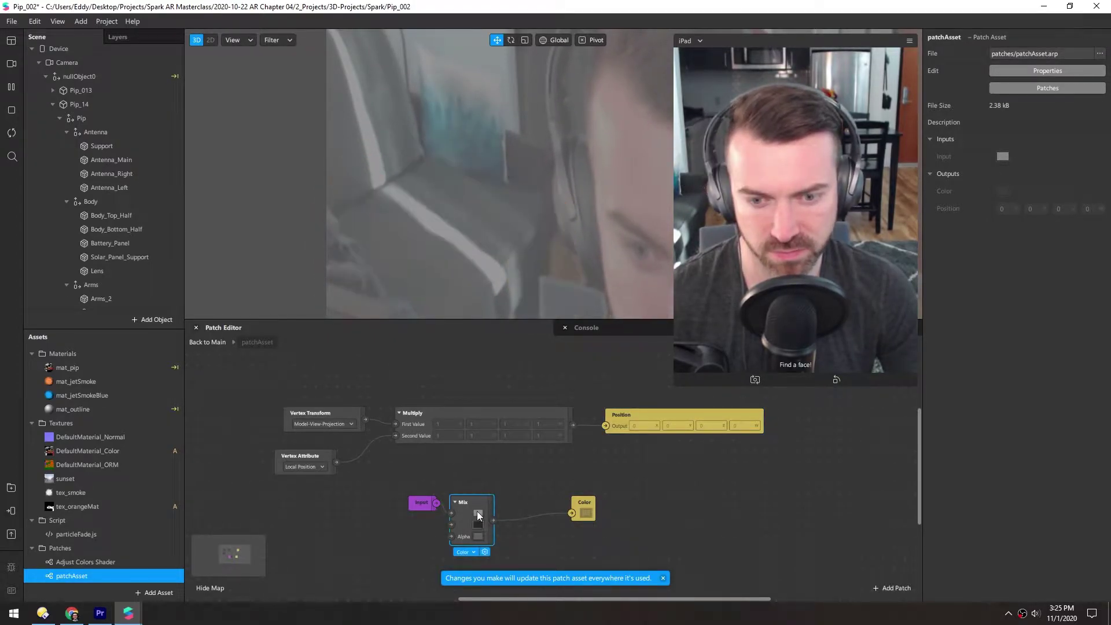
pyautogui.press('Delete')
pyautogui.moveTo(301, 383); pyautogui.dragTo(449, 466)
pyautogui.press('Delete')
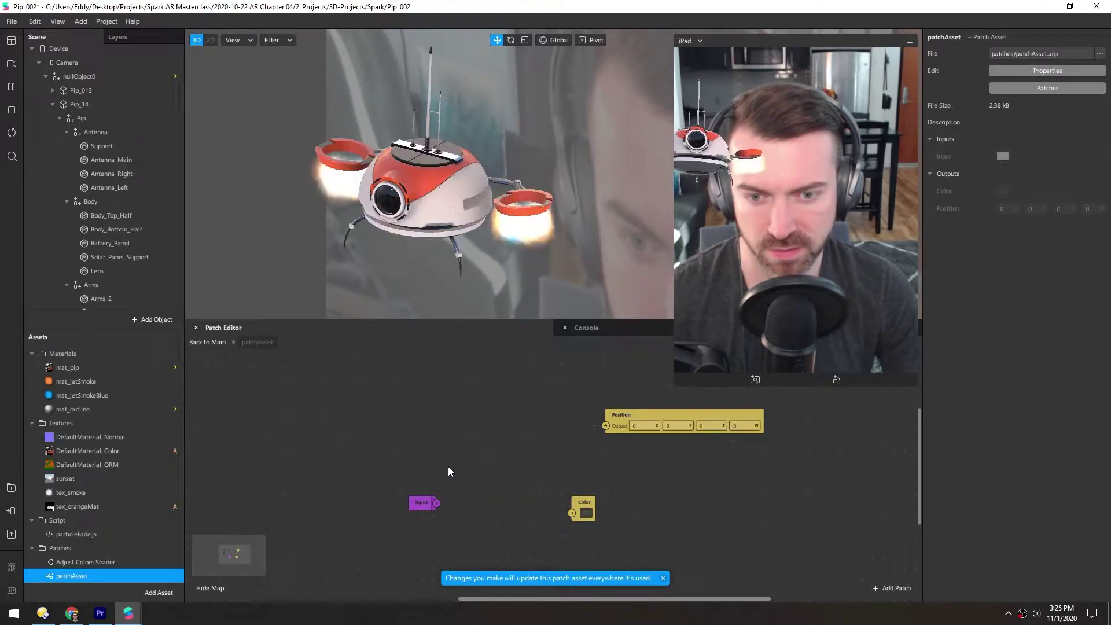
pyautogui.moveTo(608, 430); pyautogui.dragTo(576, 484)
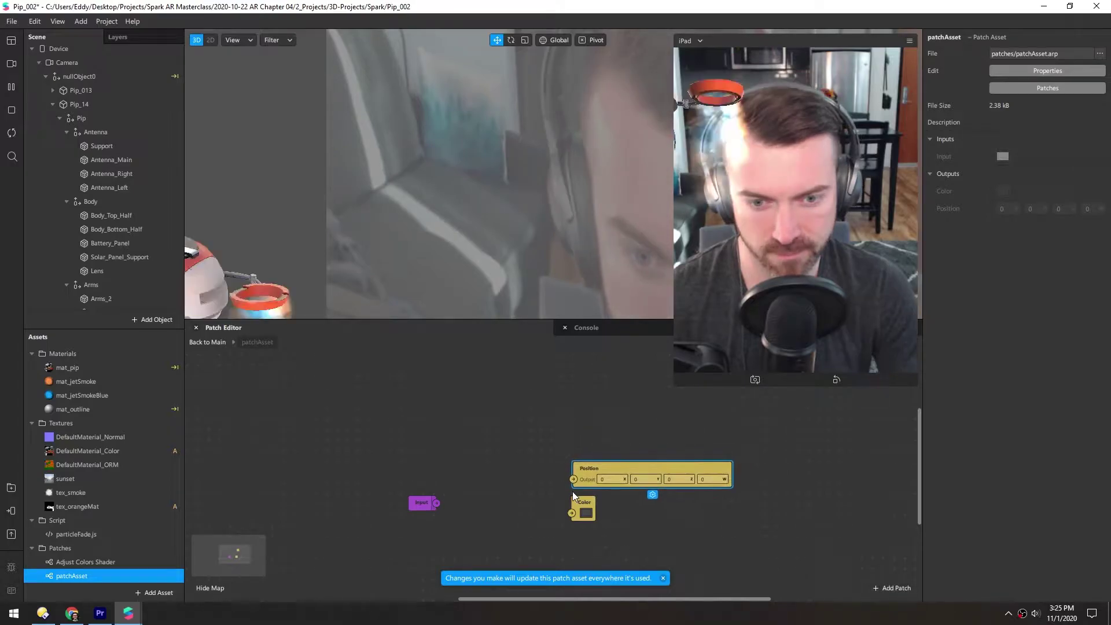
pyautogui.moveTo(420, 503); pyautogui.dragTo(525, 505)
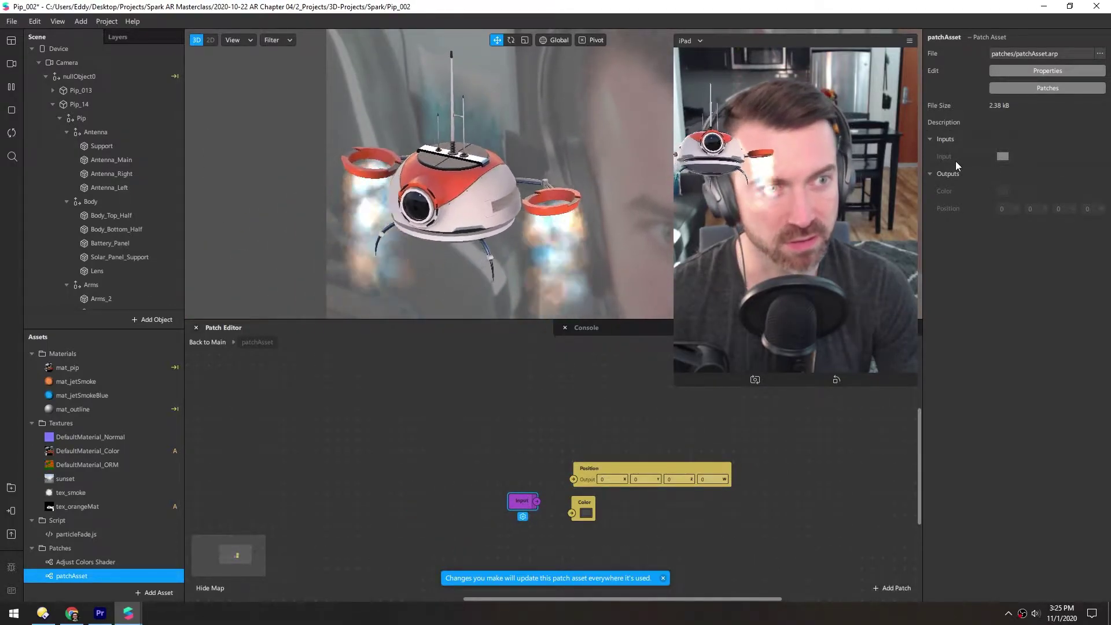
# Step: Rename the patch asset's existing input to Color
pyautogui.click(1035, 71)
pyautogui.click(774, 125)
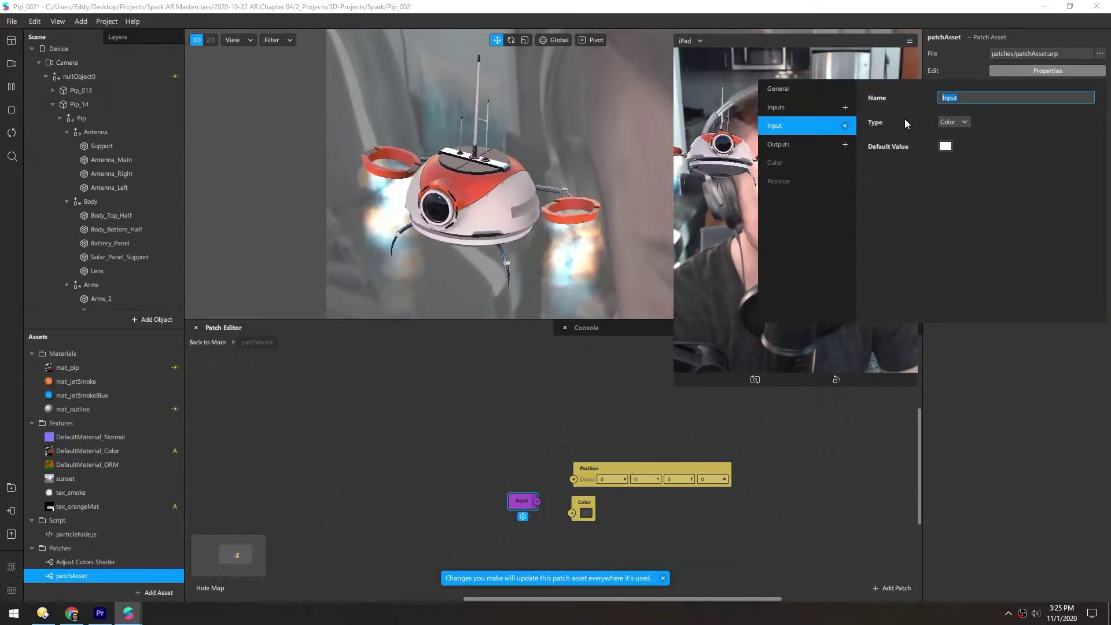
pyautogui.write('Color')
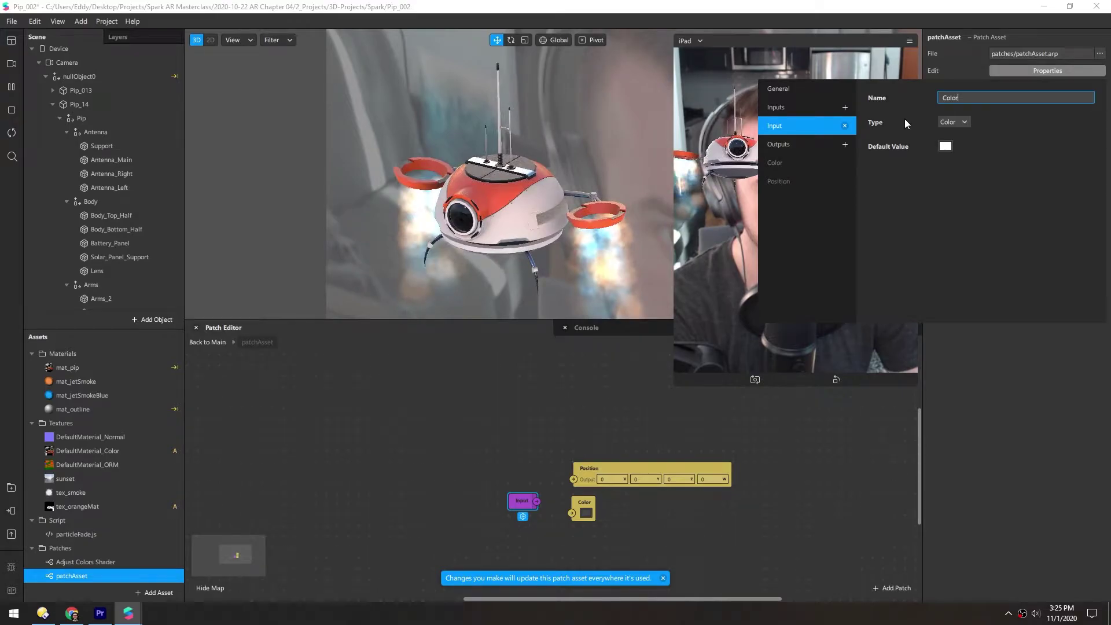
pyautogui.press('Return')
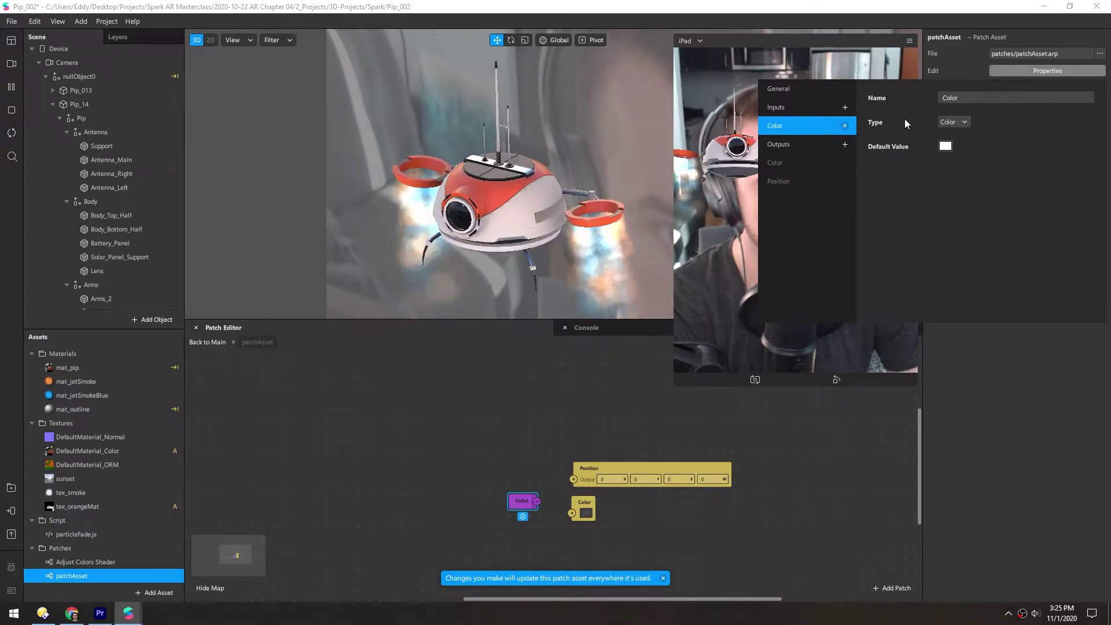
# Step: Add a second input named Position of type Vector 4
pyautogui.click(845, 109)
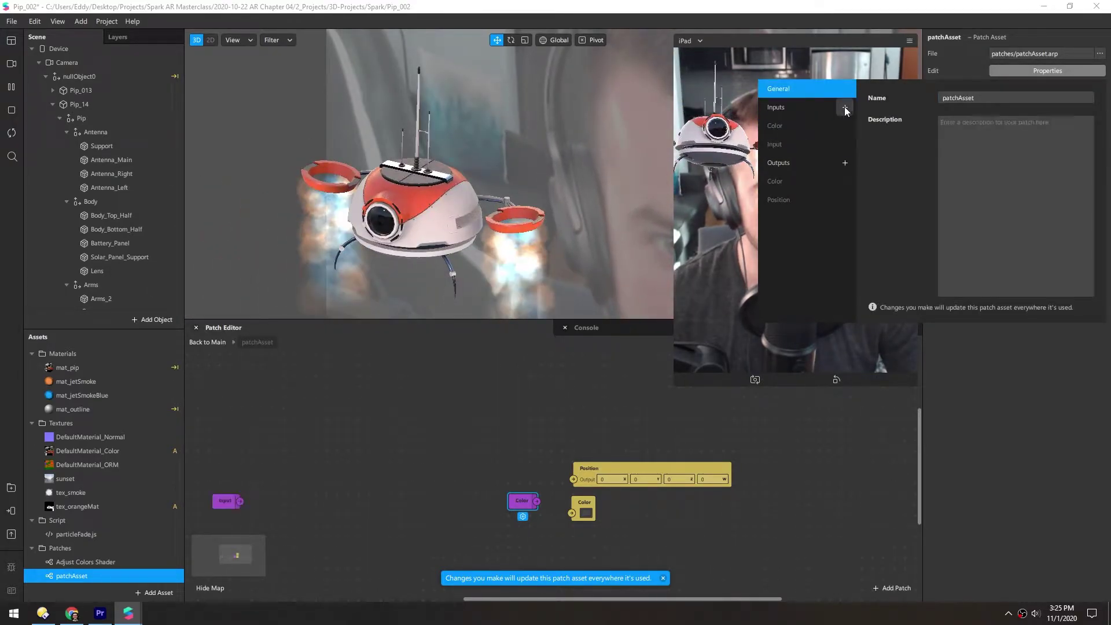
pyautogui.click(774, 144)
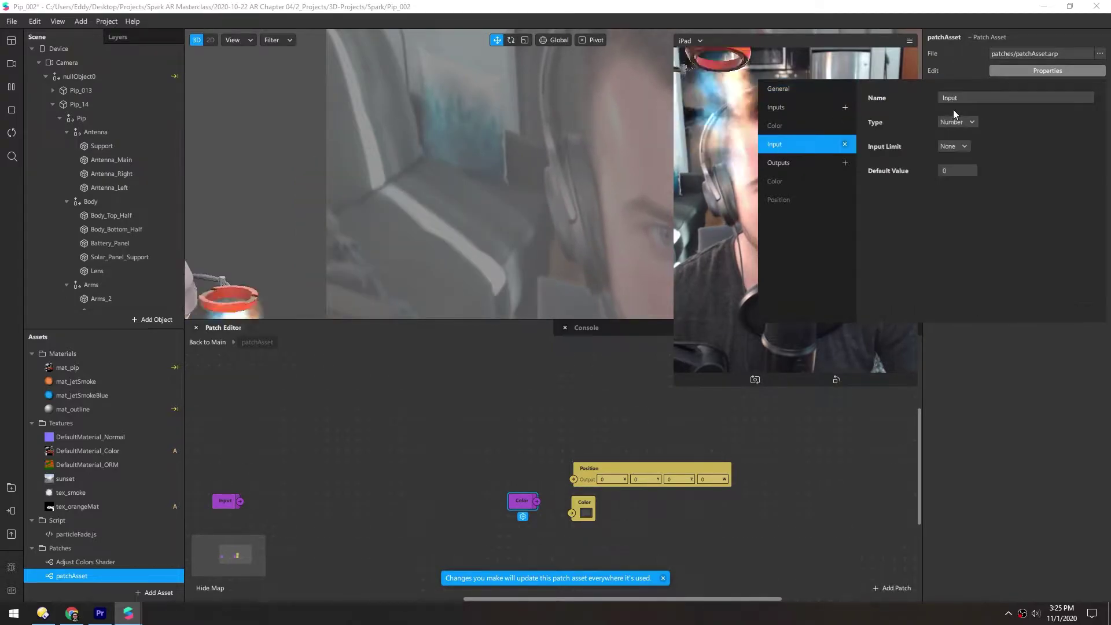
pyautogui.doubleClick(938, 97)
pyautogui.write('Poszition')
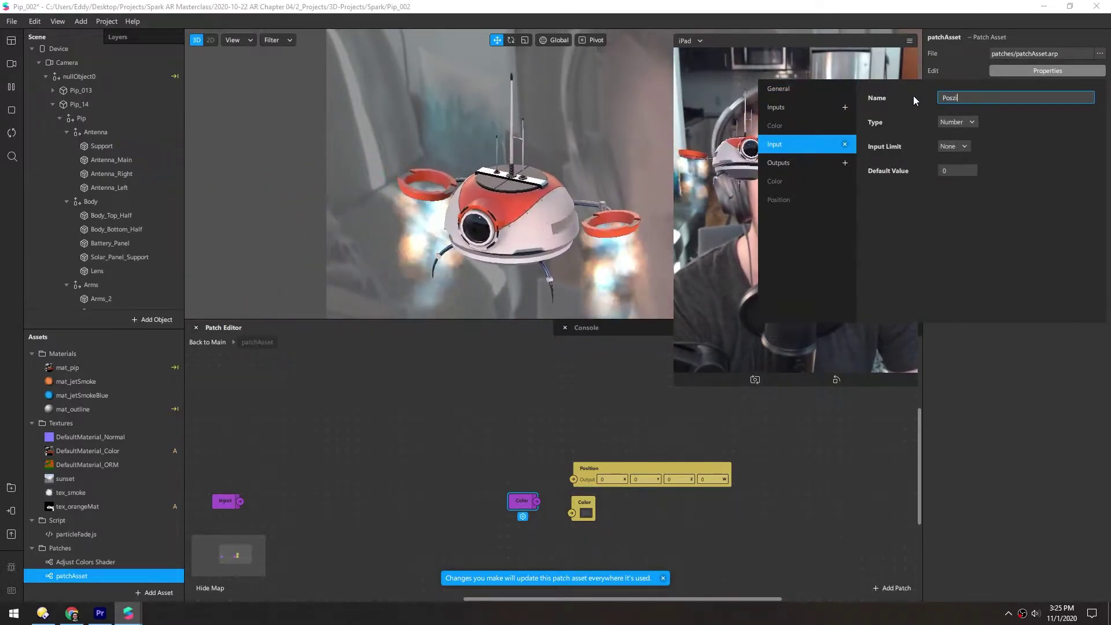
pyautogui.press('BackSpace')
pyautogui.press('BackSpace')
pyautogui.press('BackSpace')
pyautogui.press('BackSpace')
pyautogui.press('BackSpace')
pyautogui.press('BackSpace')
pyautogui.write('ition')
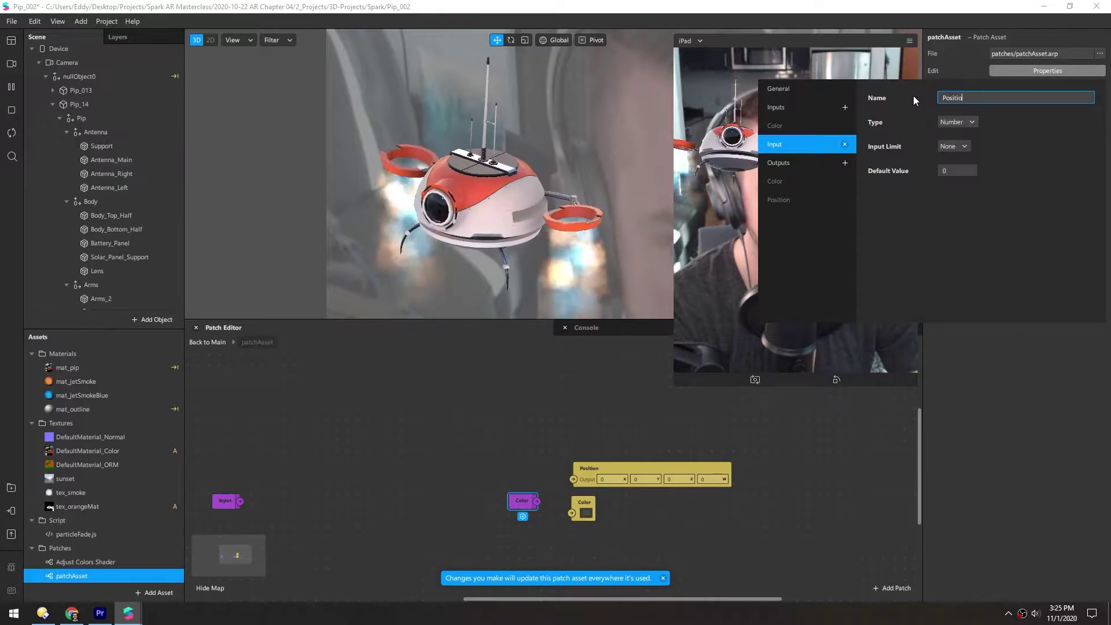
pyautogui.click(947, 123)
pyautogui.click(967, 215)
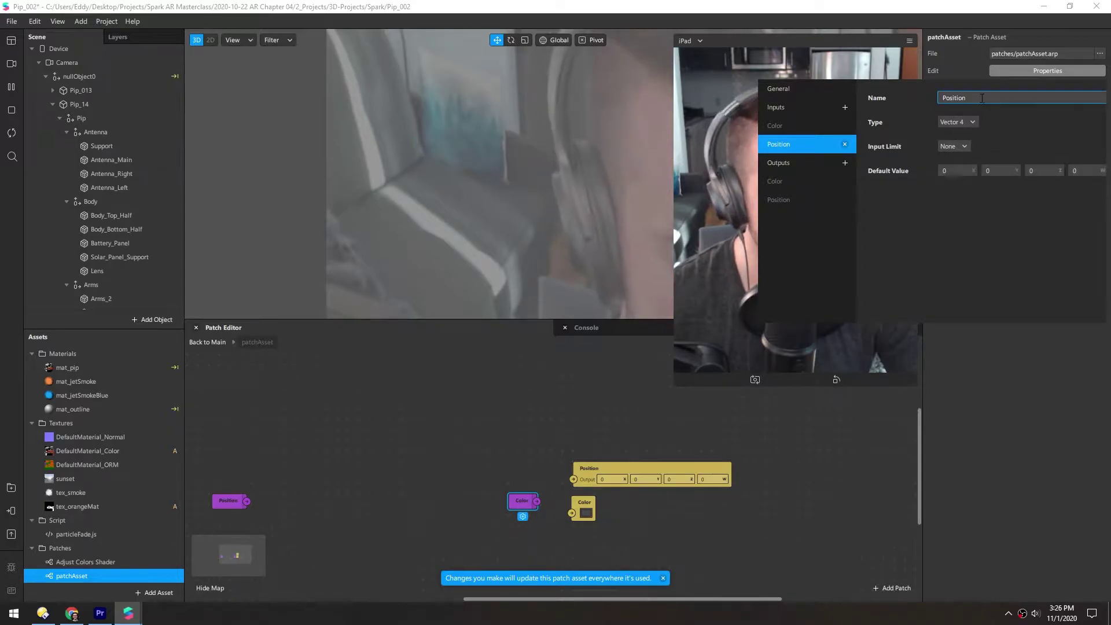
pyautogui.click(417, 474)
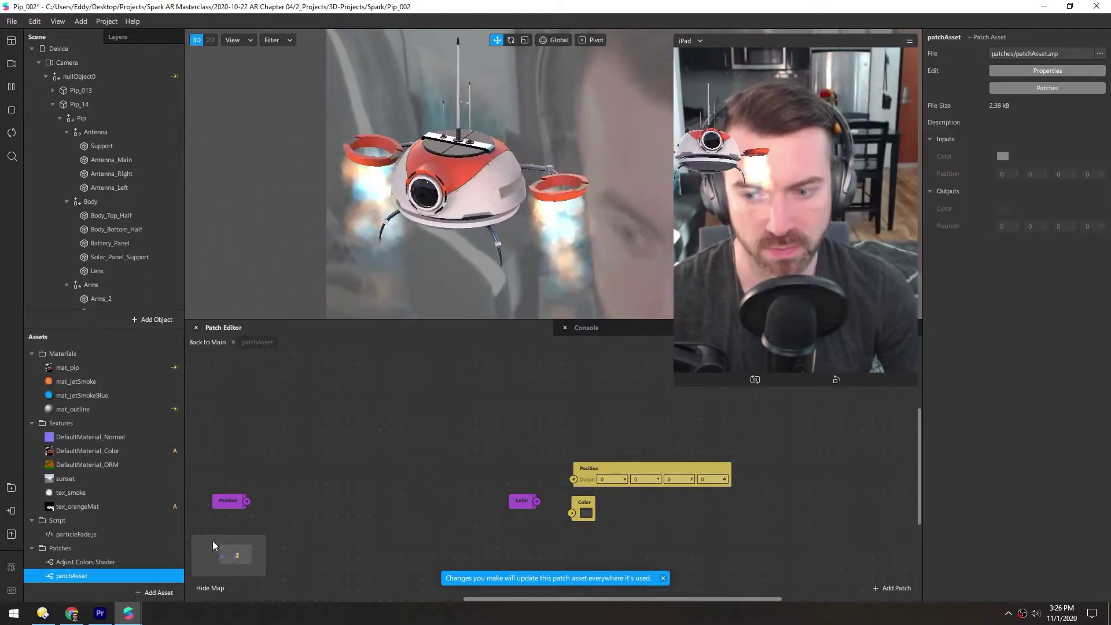
# Step: Place the Position input node beside the Position output node, next to the Color link
pyautogui.moveTo(317, 396); pyautogui.dragTo(572, 513)
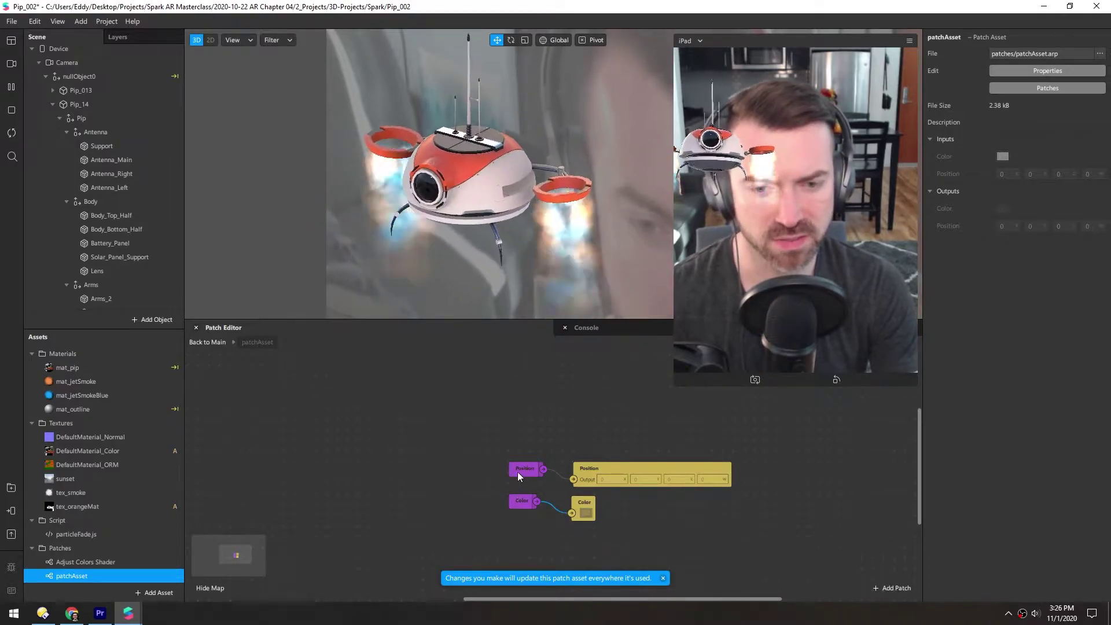
pyautogui.hscroll(3, 394, 448)
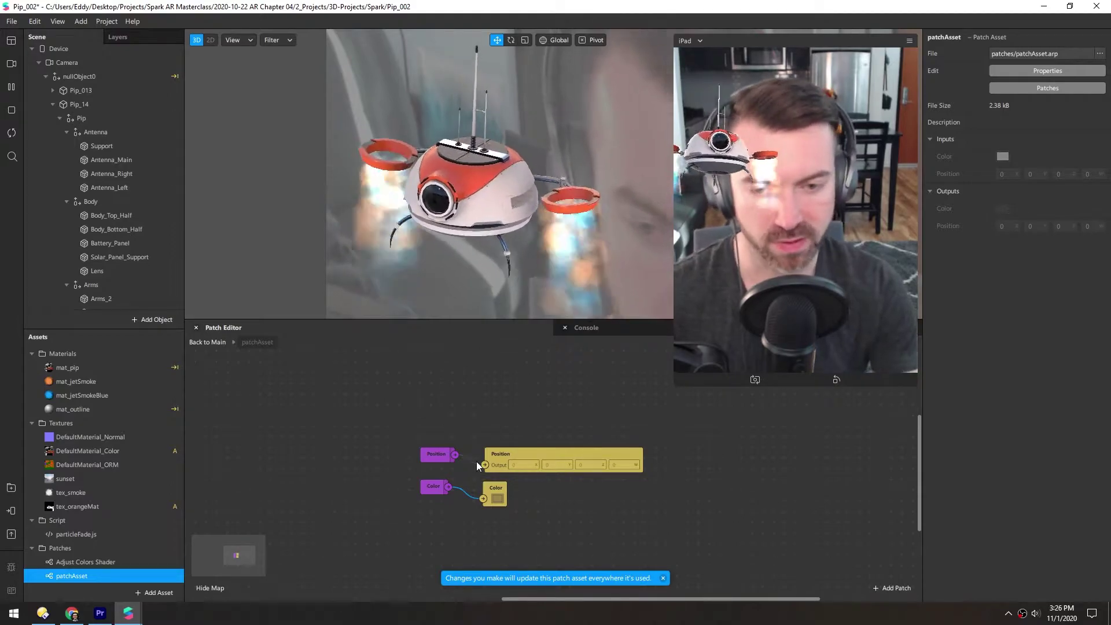
# Step: Return to the main patch graph and select mat_outline in Assets
pyautogui.click(211, 343)
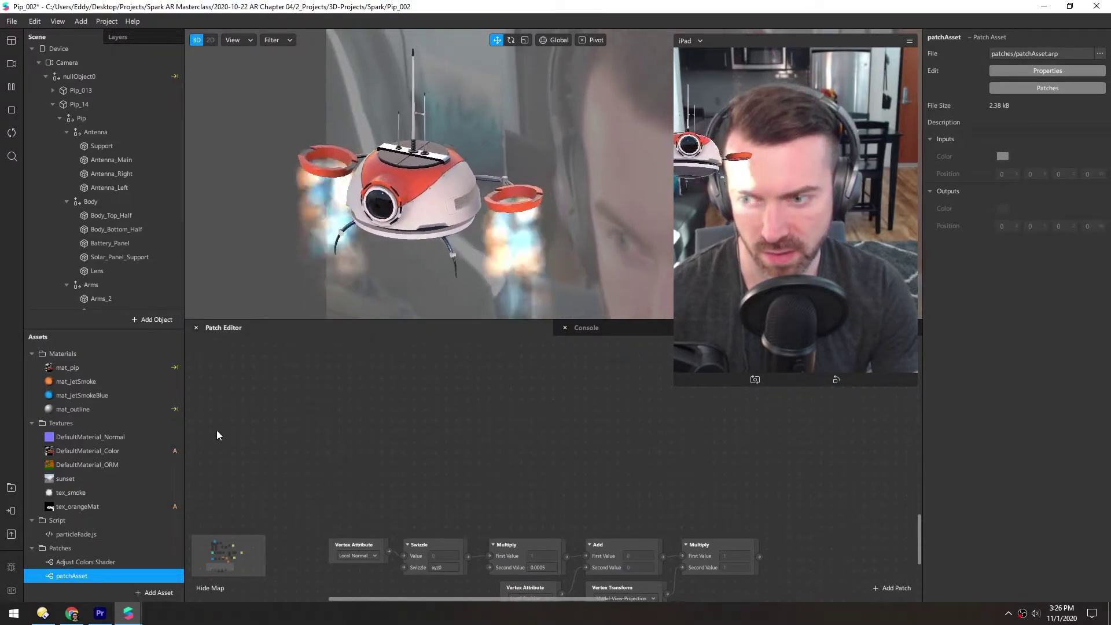
pyautogui.click(53, 409)
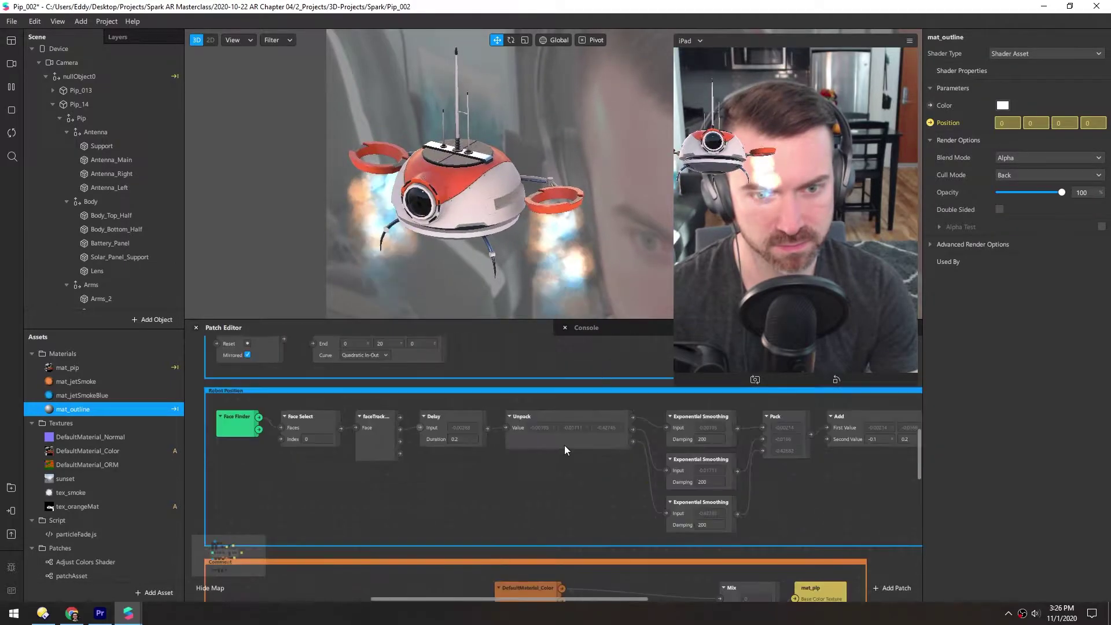
pyautogui.scroll(-6, 539, 427)
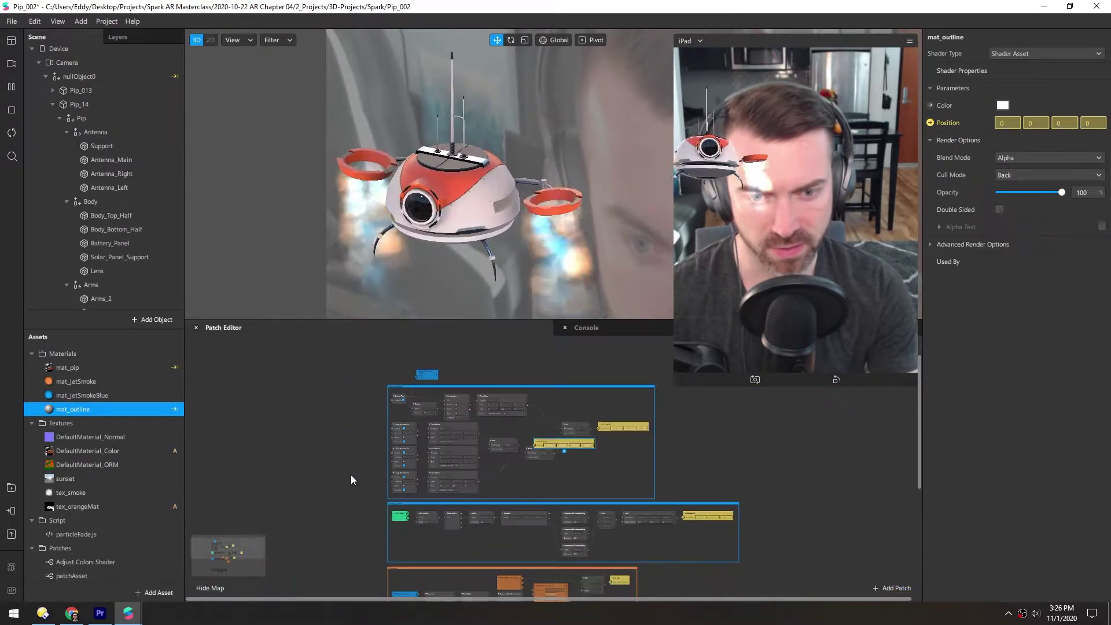
# Step: Move the mat_outline Position patch into open space beside the vertex chain. Shrink the Simulator
pyautogui.moveTo(533, 365); pyautogui.dragTo(658, 470)
pyautogui.scroll(5, 500, 521)
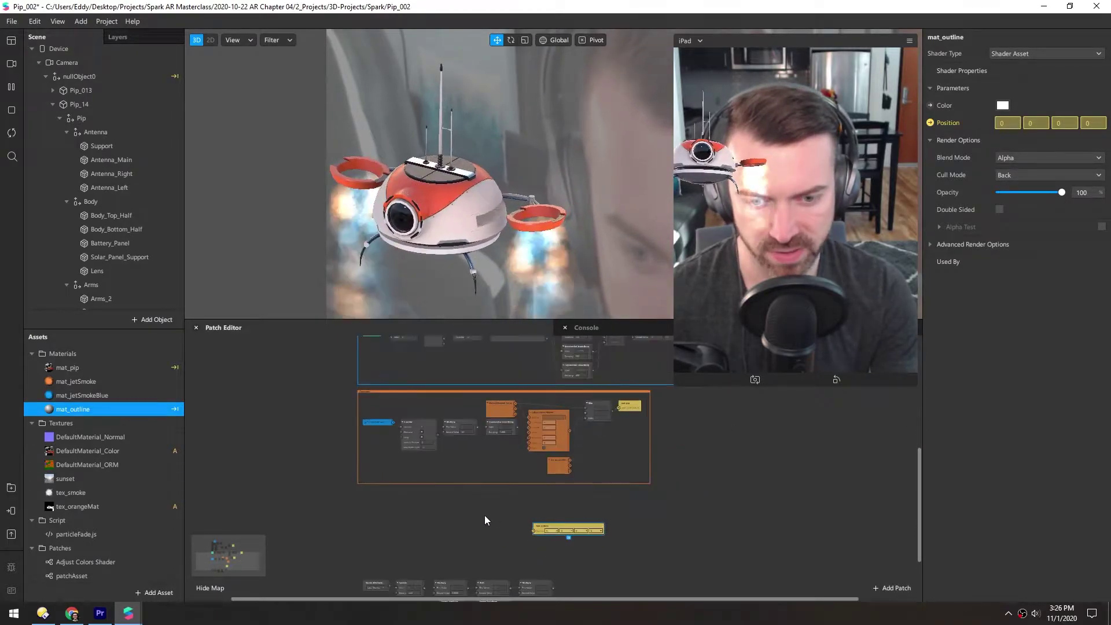
pyautogui.moveTo(471, 525); pyautogui.dragTo(554, 442)
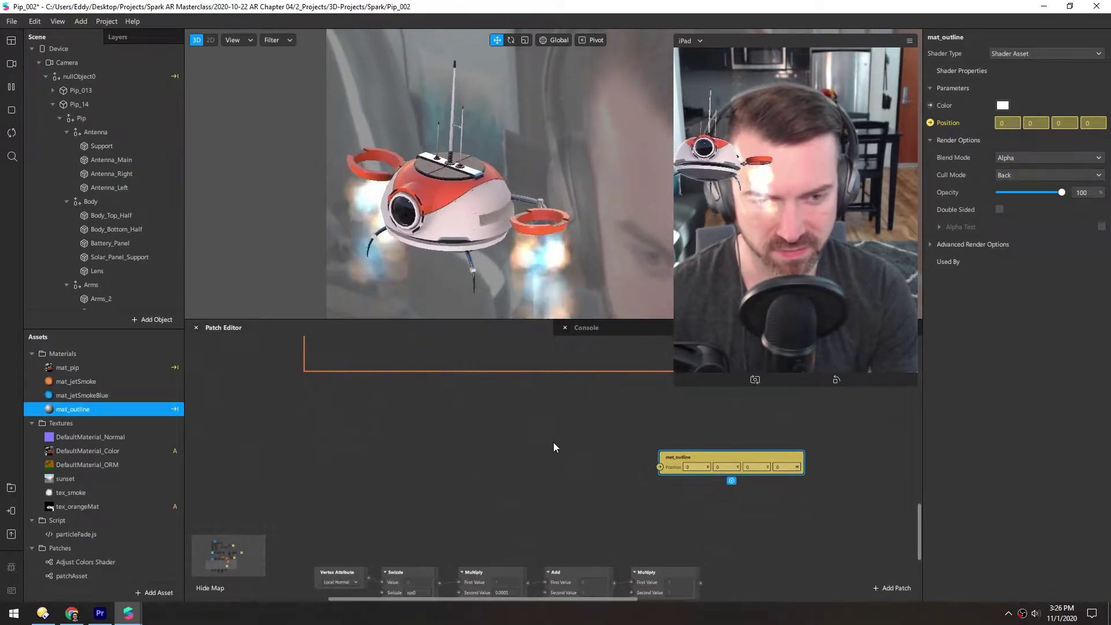
pyautogui.moveTo(669, 456); pyautogui.dragTo(758, 450)
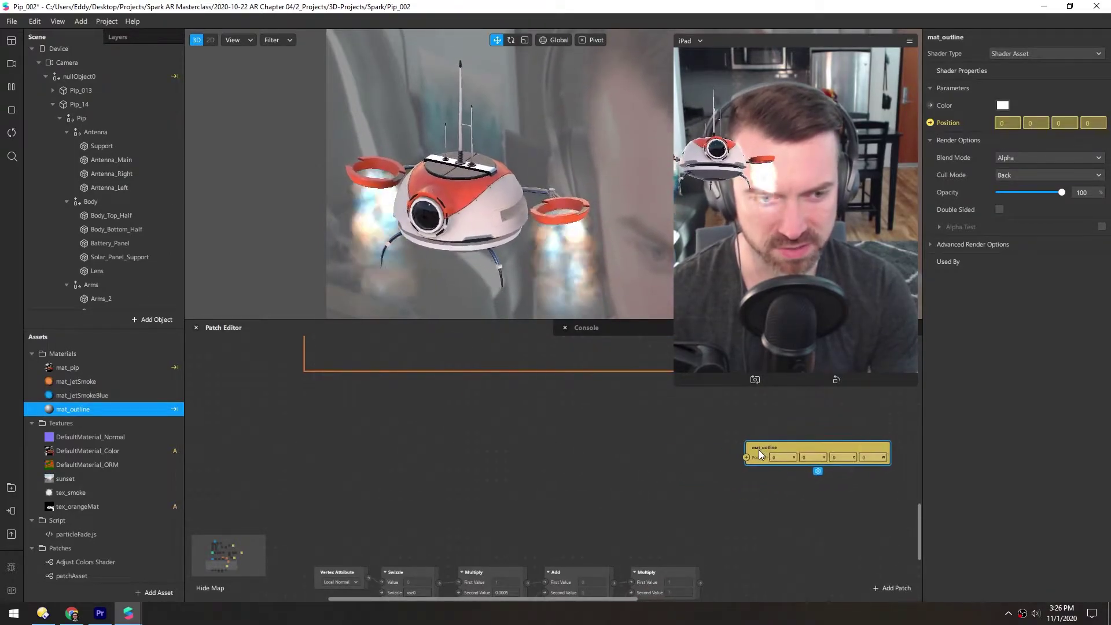
pyautogui.moveTo(514, 481); pyautogui.dragTo(506, 429)
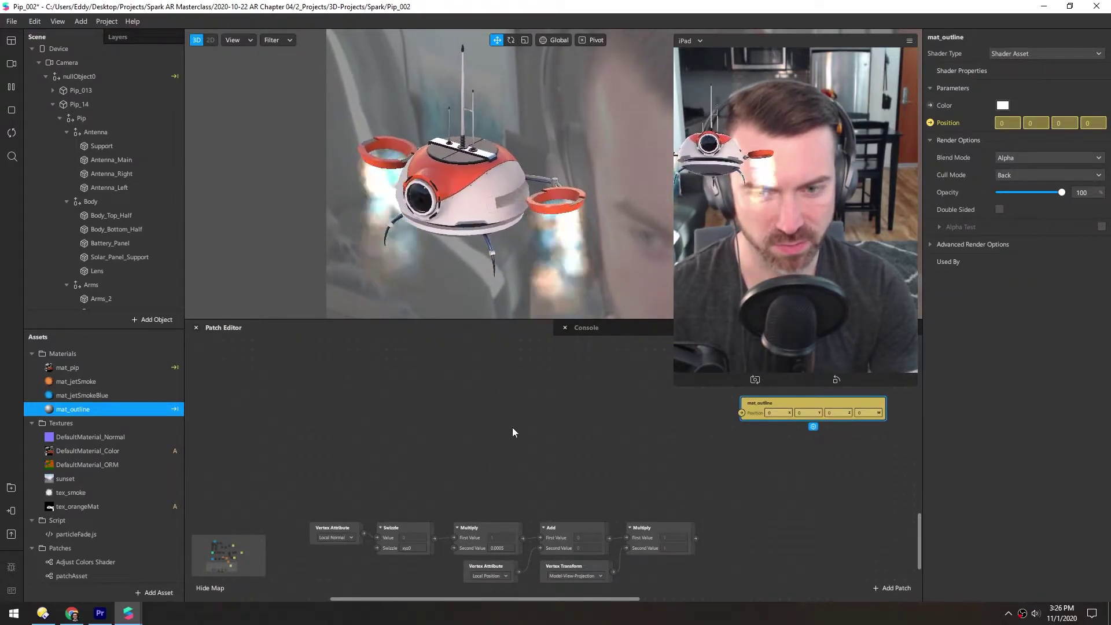
pyautogui.moveTo(707, 386); pyautogui.dragTo(719, 315)
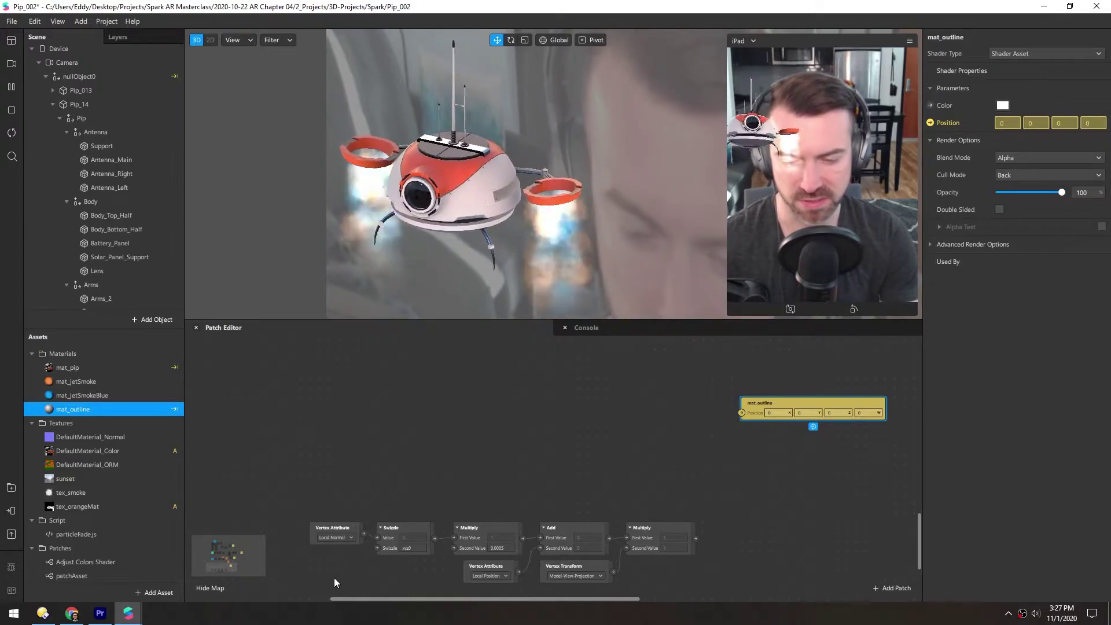
# Step: Add a Vertex Attribute patch set to Local Normal
pyautogui.doubleClick(321, 387)
pyautogui.write('verte')
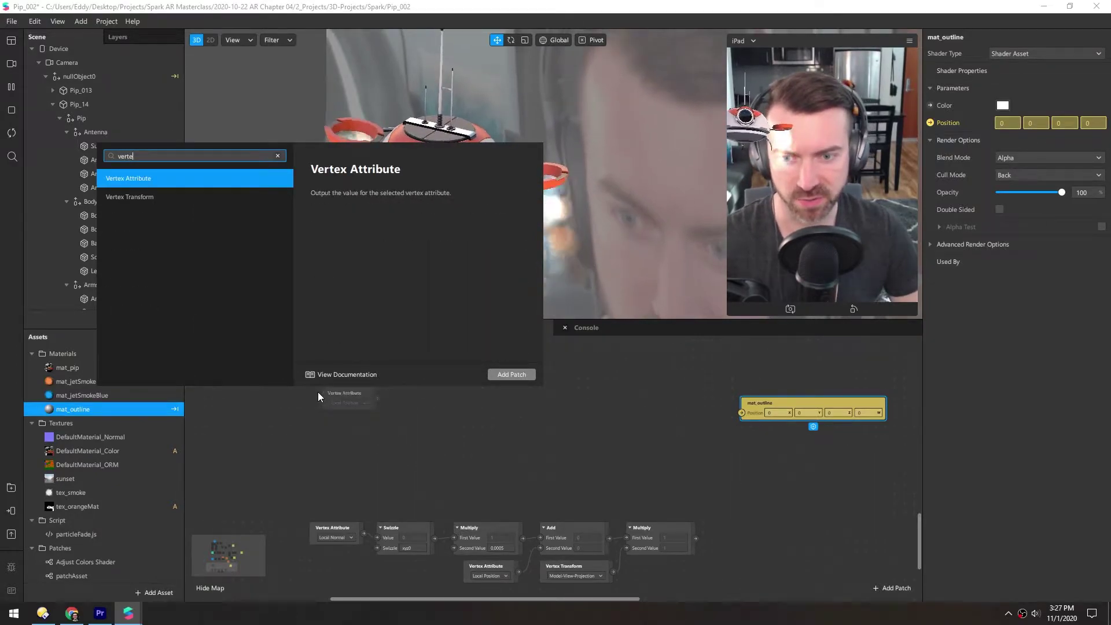
pyautogui.press('Return')
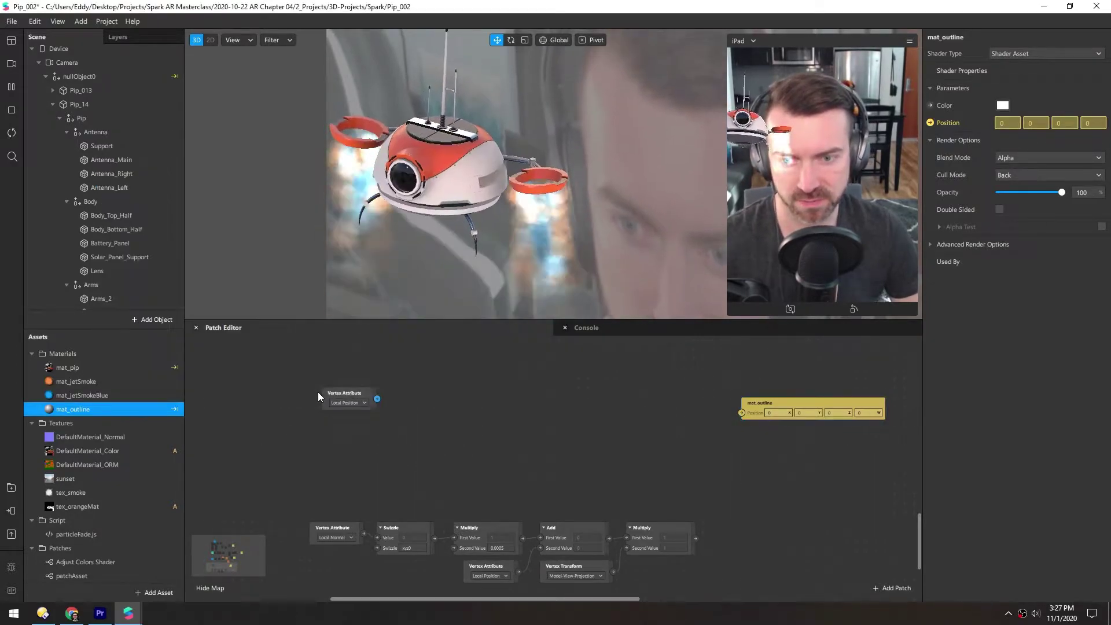
pyautogui.click(347, 402)
pyautogui.click(360, 419)
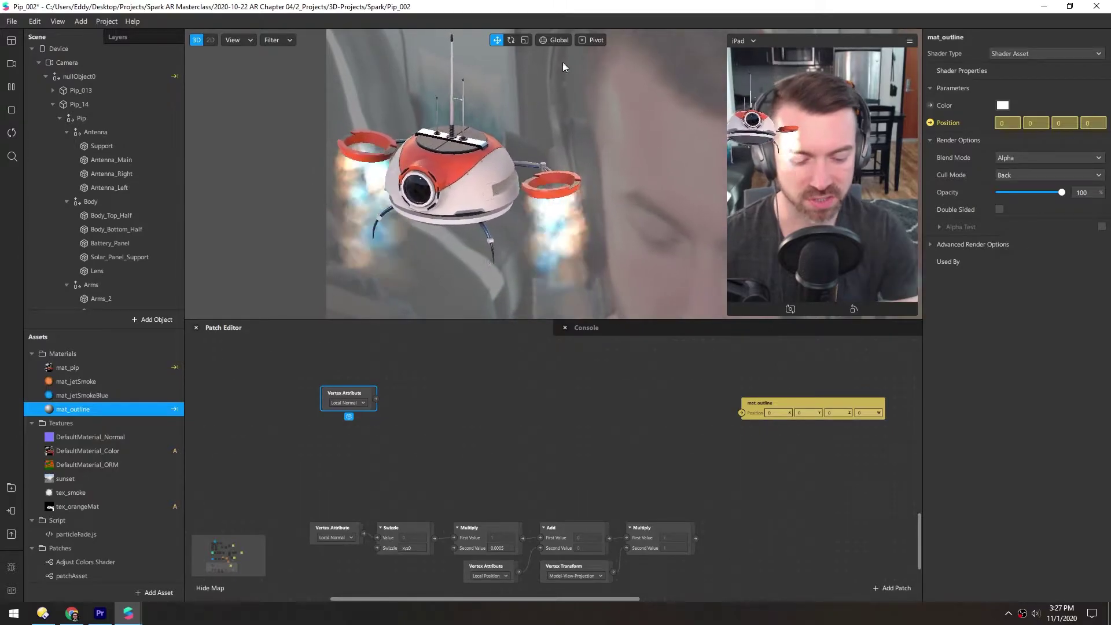
pyautogui.scroll(5, 476, 161)
pyautogui.moveTo(403, 143); pyautogui.dragTo(531, 140, button='right')
pyautogui.scroll(-3, 530, 140)
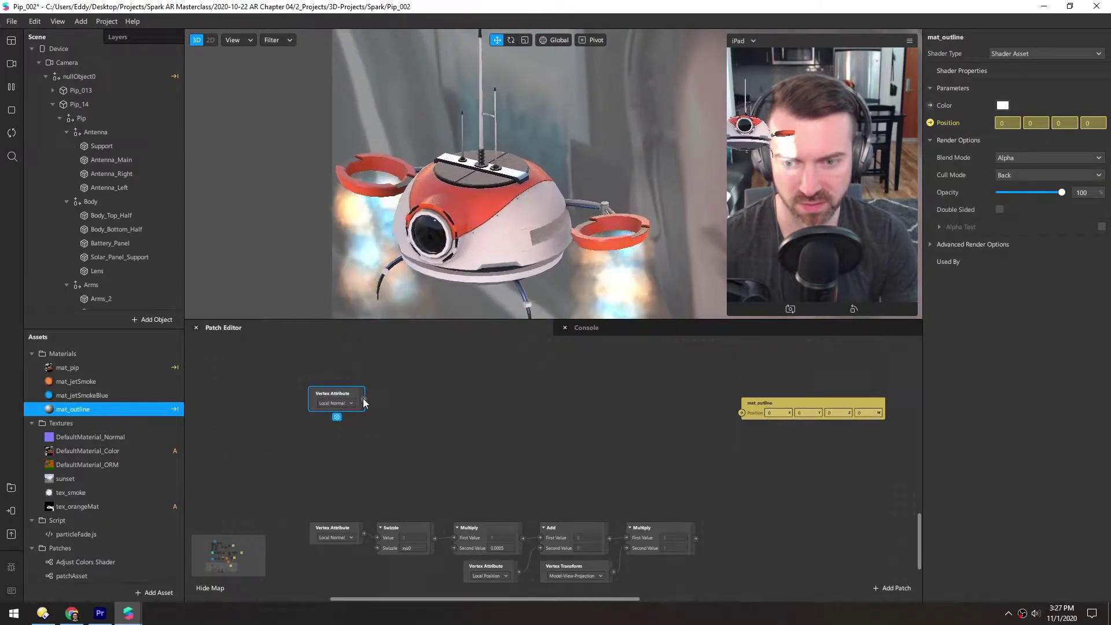
# Step: Add a Swizzle patch with the value xyz0
pyautogui.doubleClick(394, 410)
pyautogui.write('swizzle')
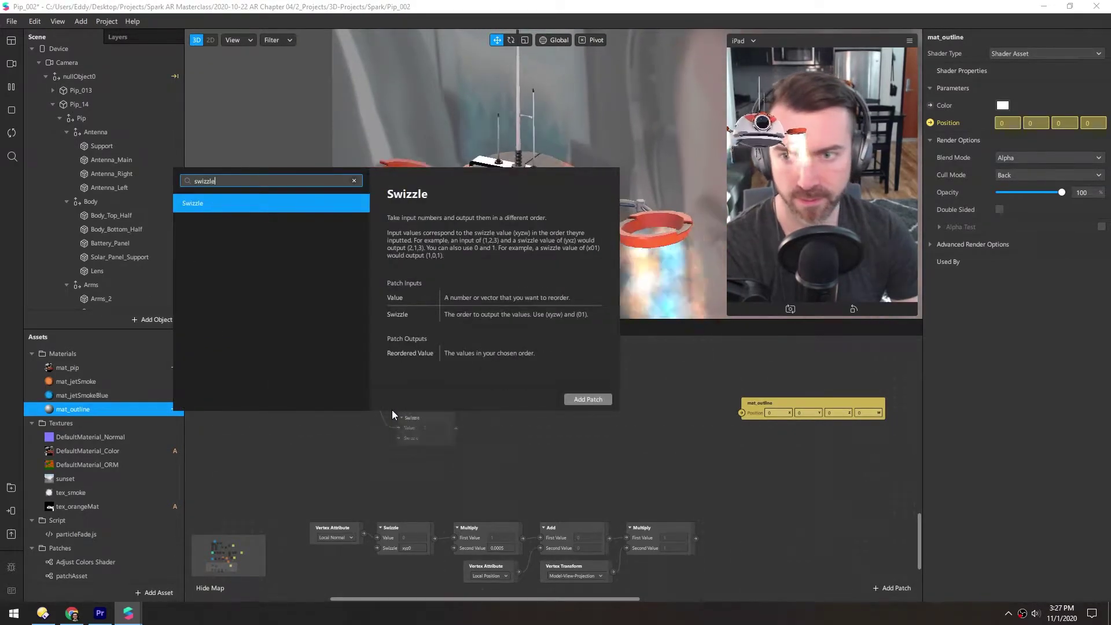
pyautogui.press('Return')
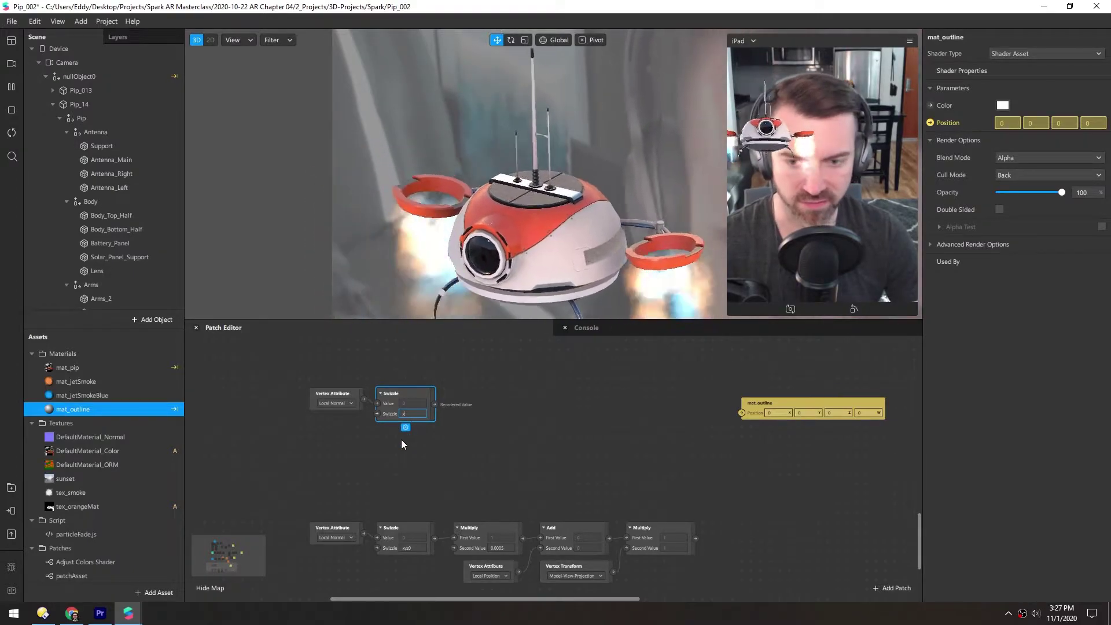
pyautogui.write('yz0')
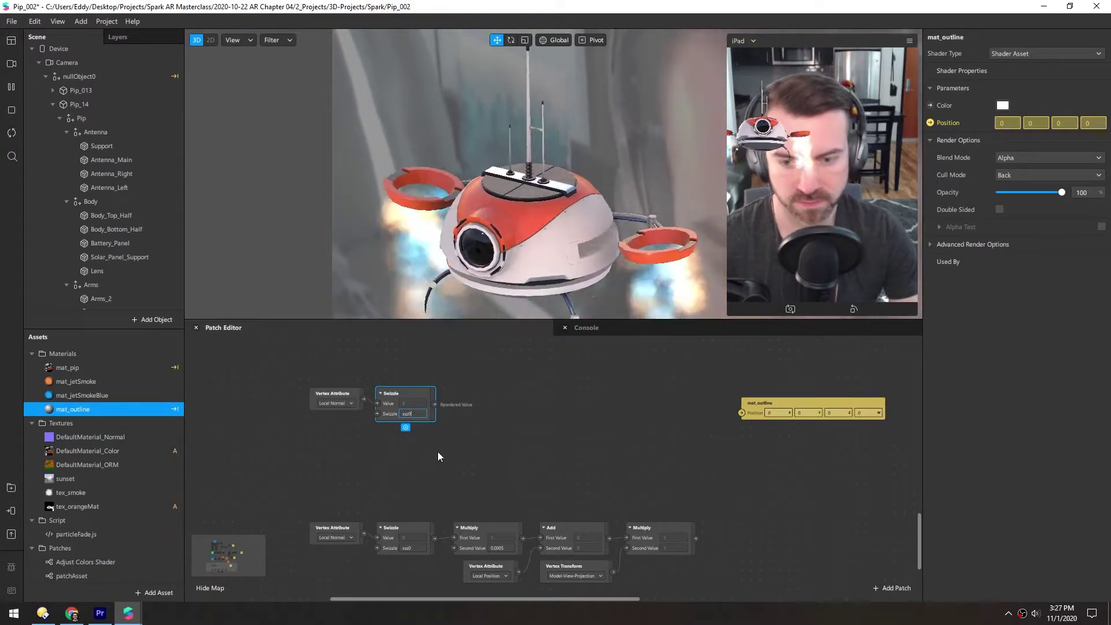
pyautogui.click(437, 451)
# Step: Feed the Swizzle into a new Multiply patch with Second Value 0.0005
pyautogui.moveTo(434, 404); pyautogui.dragTo(467, 402)
pyautogui.write('mult')
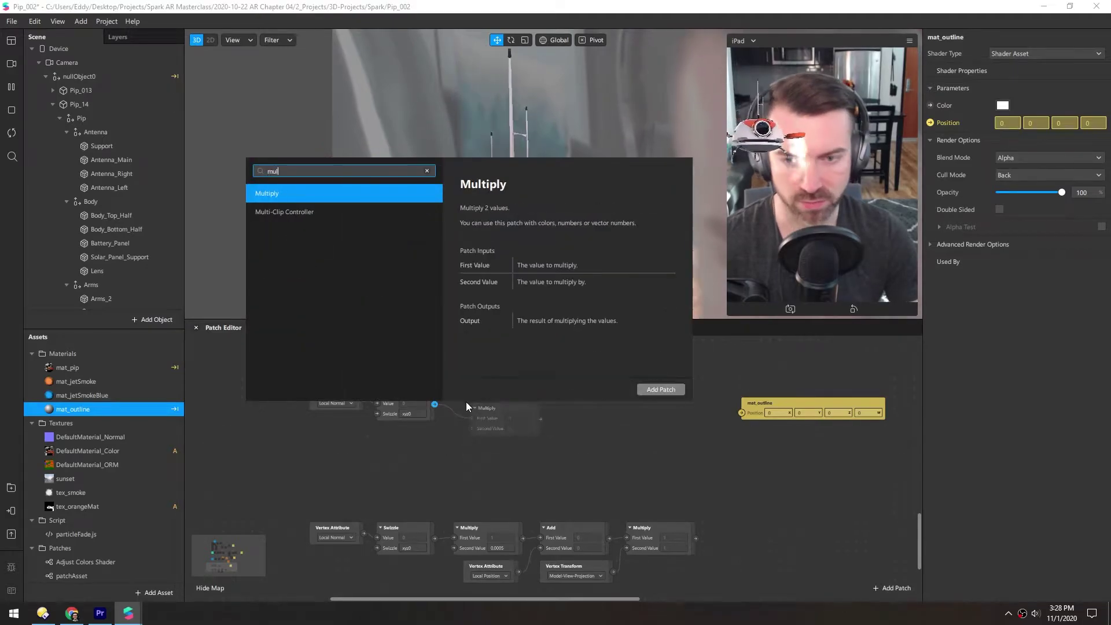
pyautogui.press('Return')
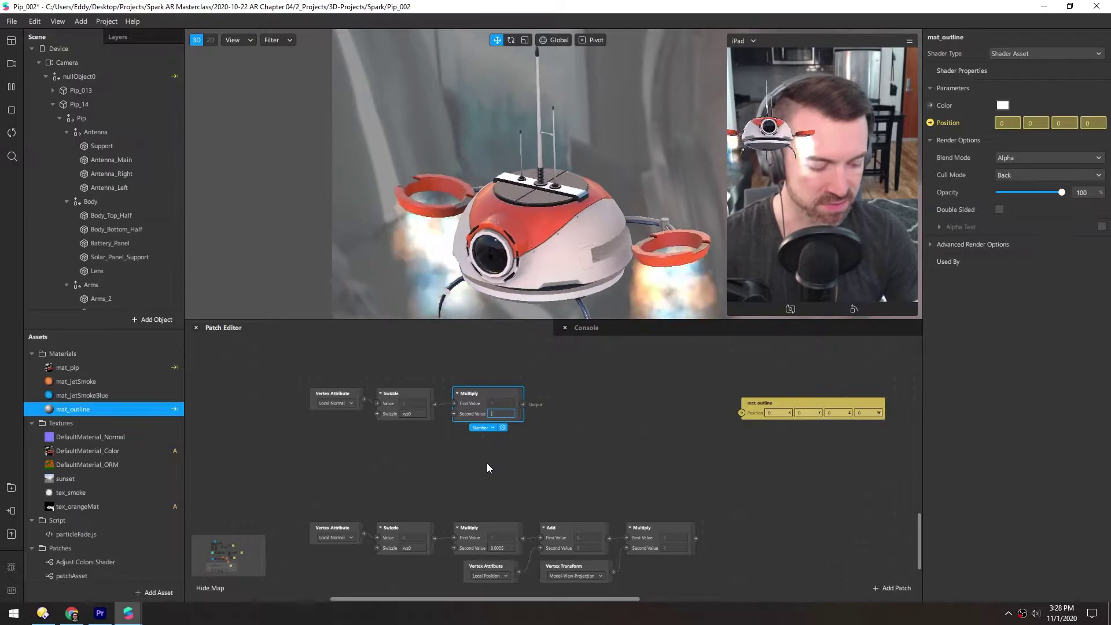
pyautogui.write('0.0005')
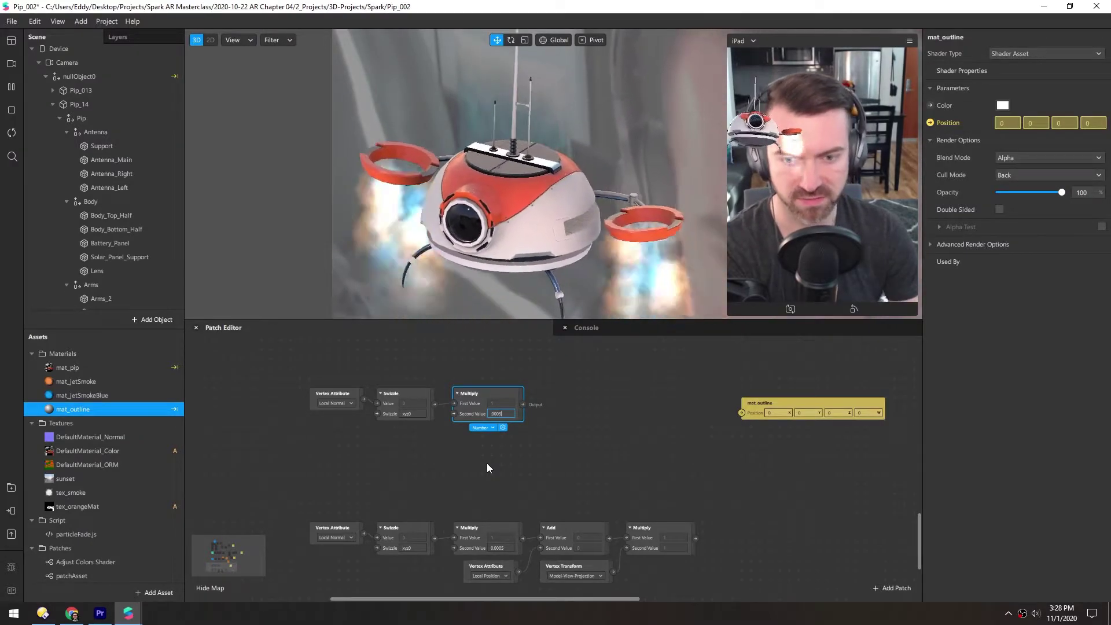
pyautogui.press('Return')
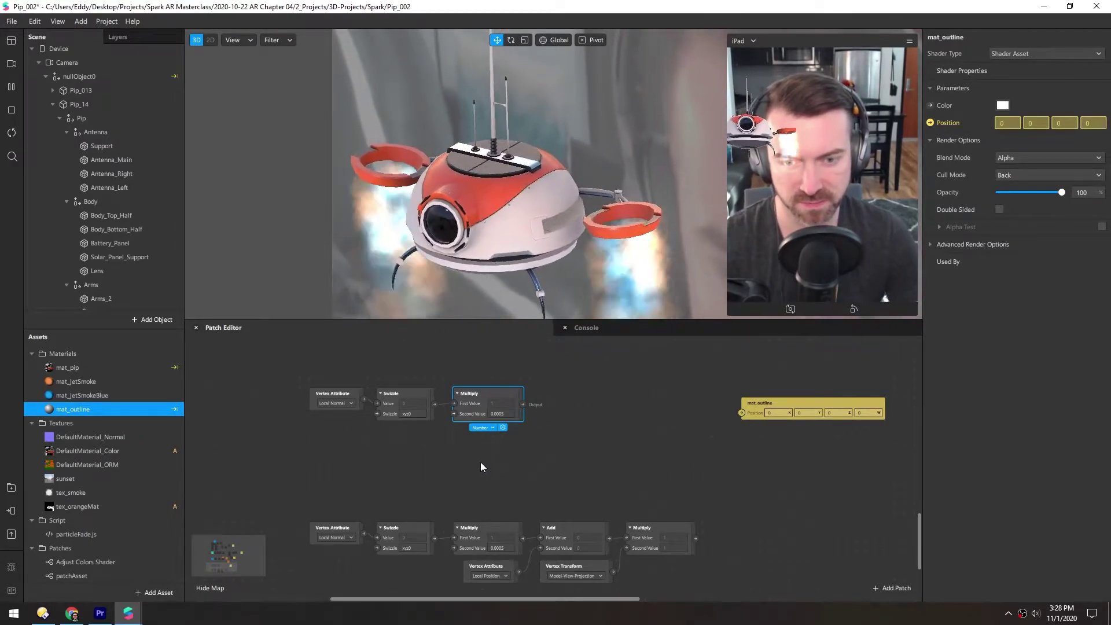
pyautogui.doubleClick(473, 458)
# Step: Add a Local Position Vertex Attribute and an Add patch fed by the 0.0005 Multiply
pyautogui.write('verte')
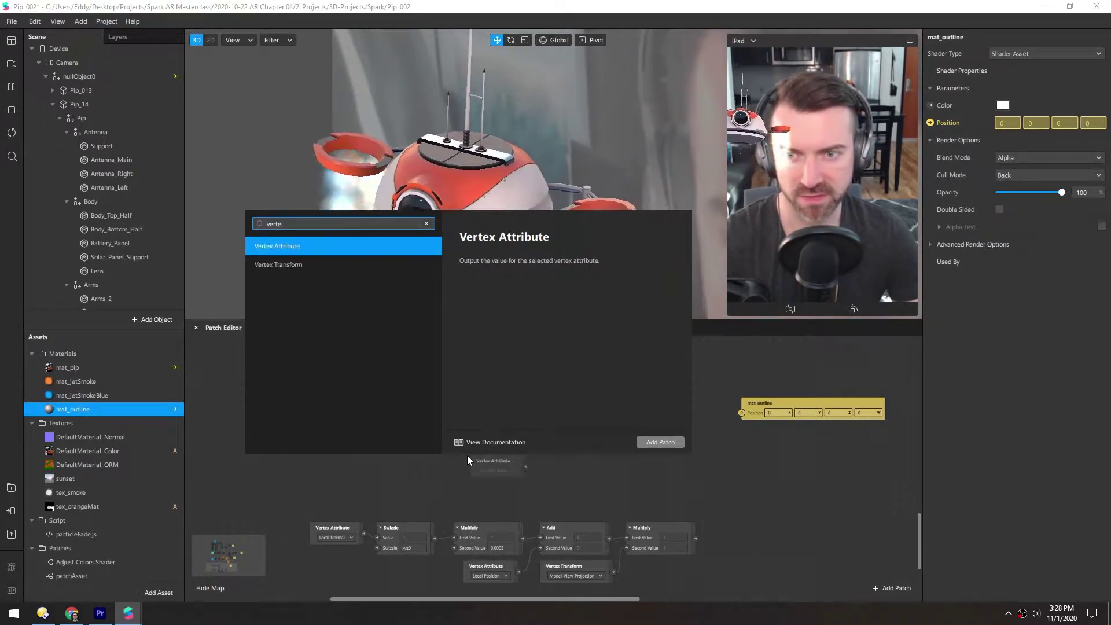
pyautogui.press('Return')
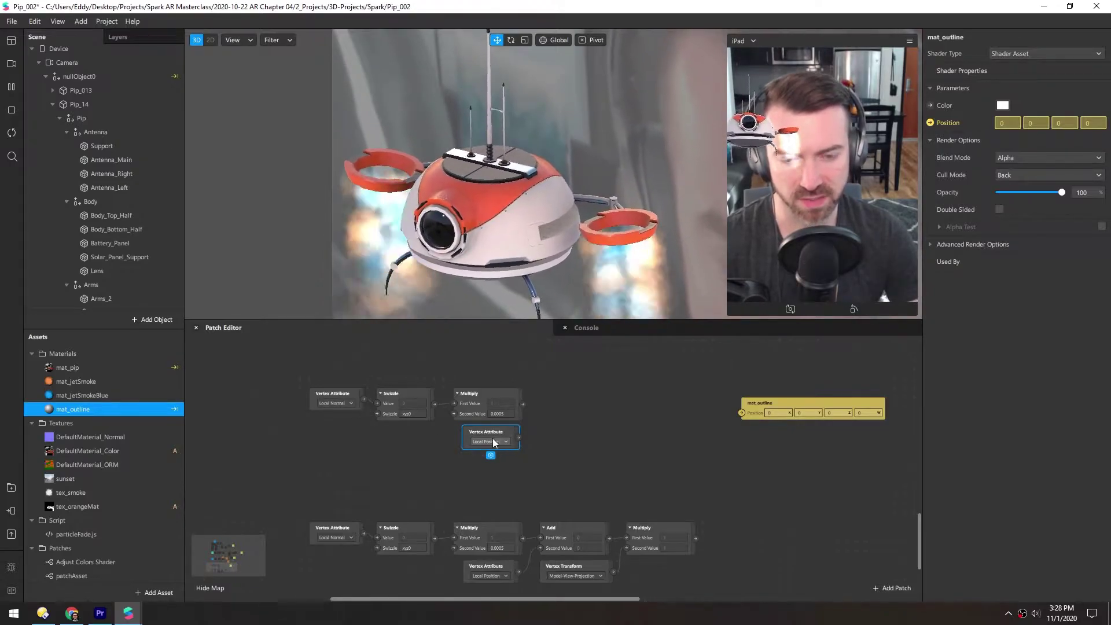
pyautogui.moveTo(521, 408); pyautogui.dragTo(562, 412)
pyautogui.write('add')
pyautogui.press('Return')
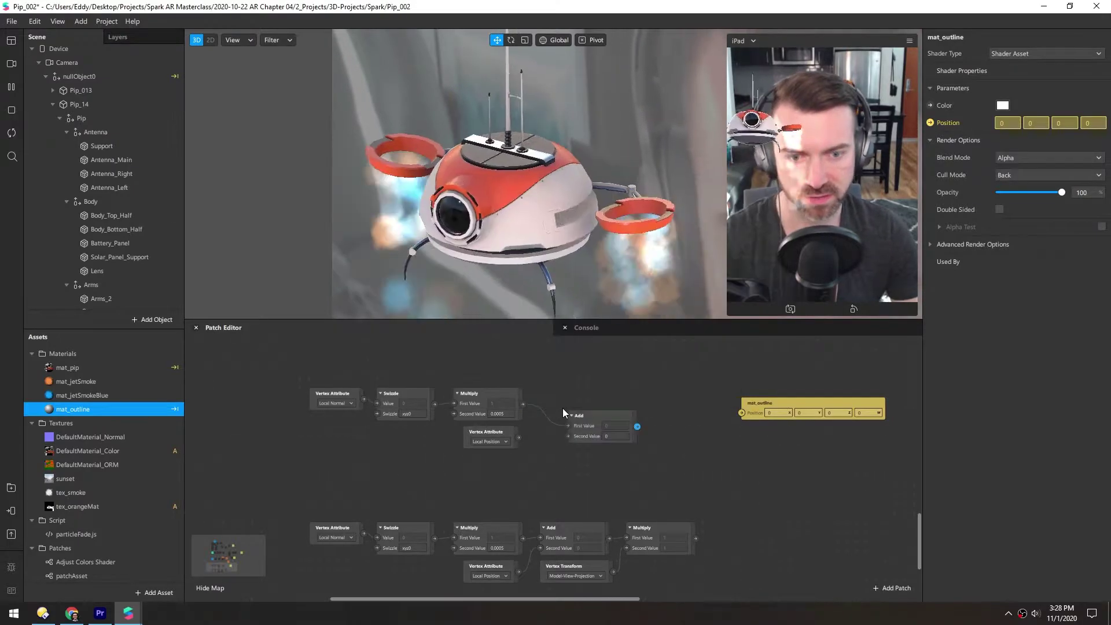
pyautogui.click(542, 395)
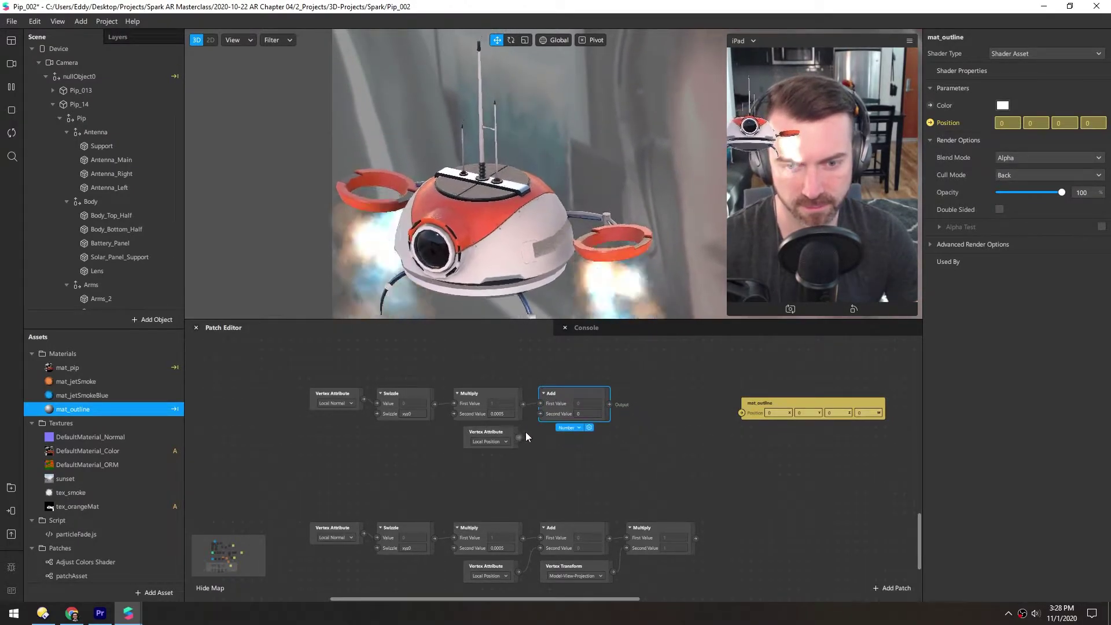
# Step: Add a Model-View-Projection Vertex Transform patch beside the Add patch
pyautogui.moveTo(540, 413); pyautogui.dragTo(570, 449)
pyautogui.write('ver')
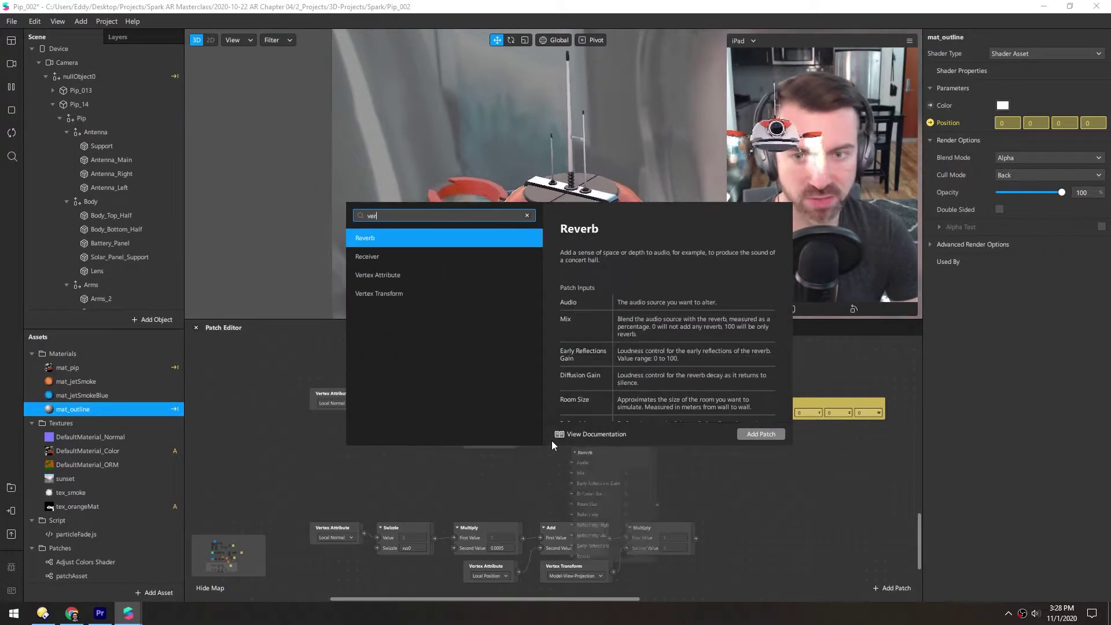
pyautogui.write('t')
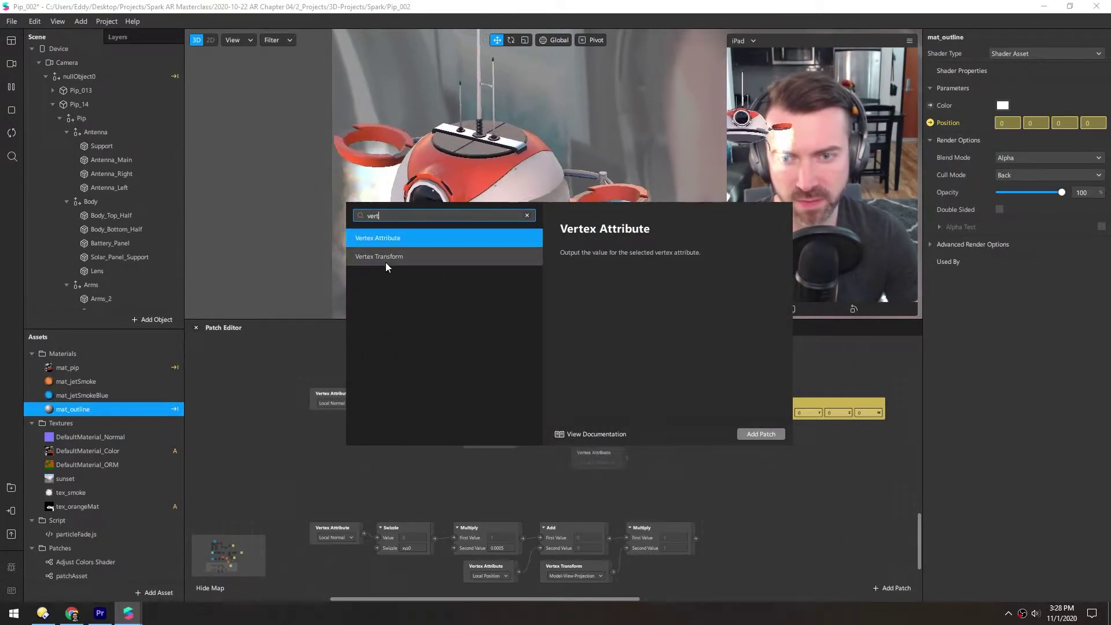
pyautogui.click(400, 258)
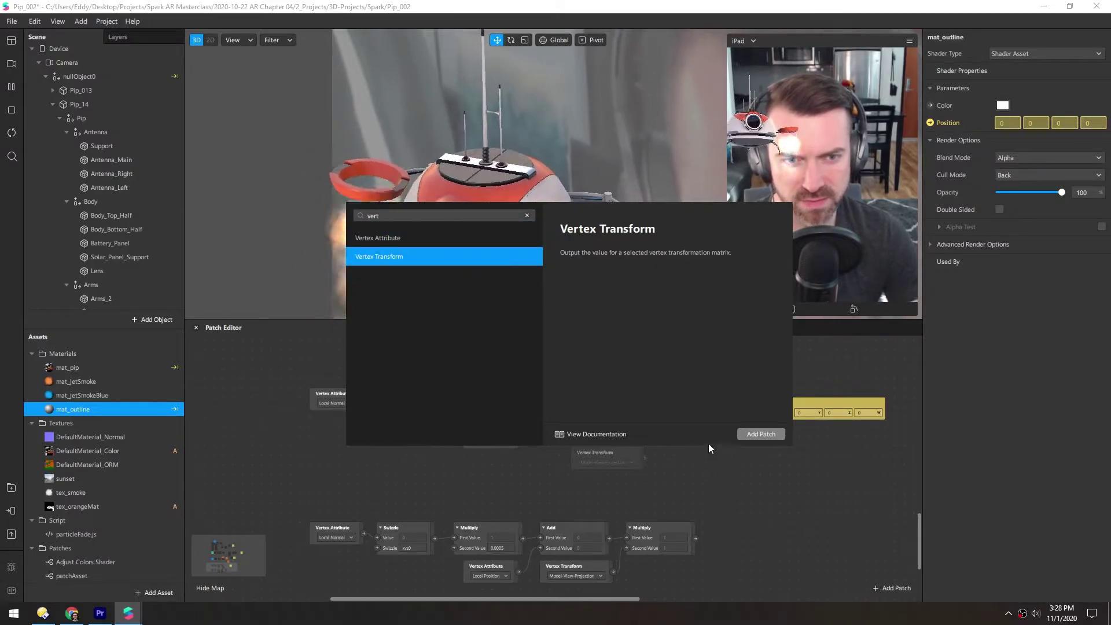
pyautogui.click(747, 435)
pyautogui.moveTo(603, 453); pyautogui.dragTo(569, 432)
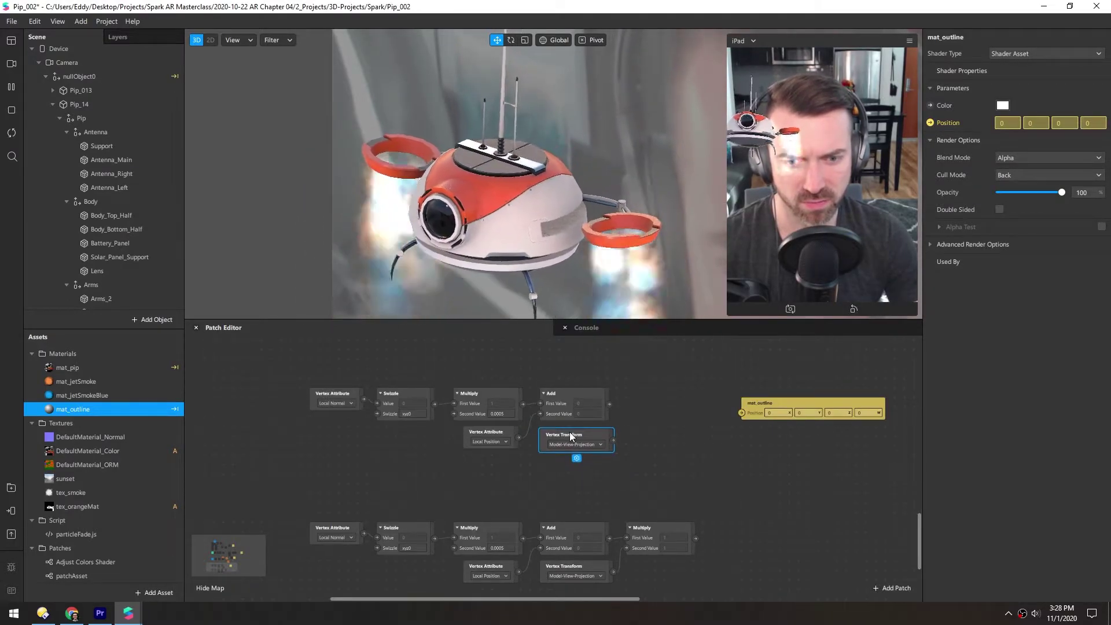
# Step: Multiply by the Vertex Transform and wire the result into mat_outline's Position input
pyautogui.doubleClick(641, 408)
pyautogui.write('mul')
pyautogui.press('Return')
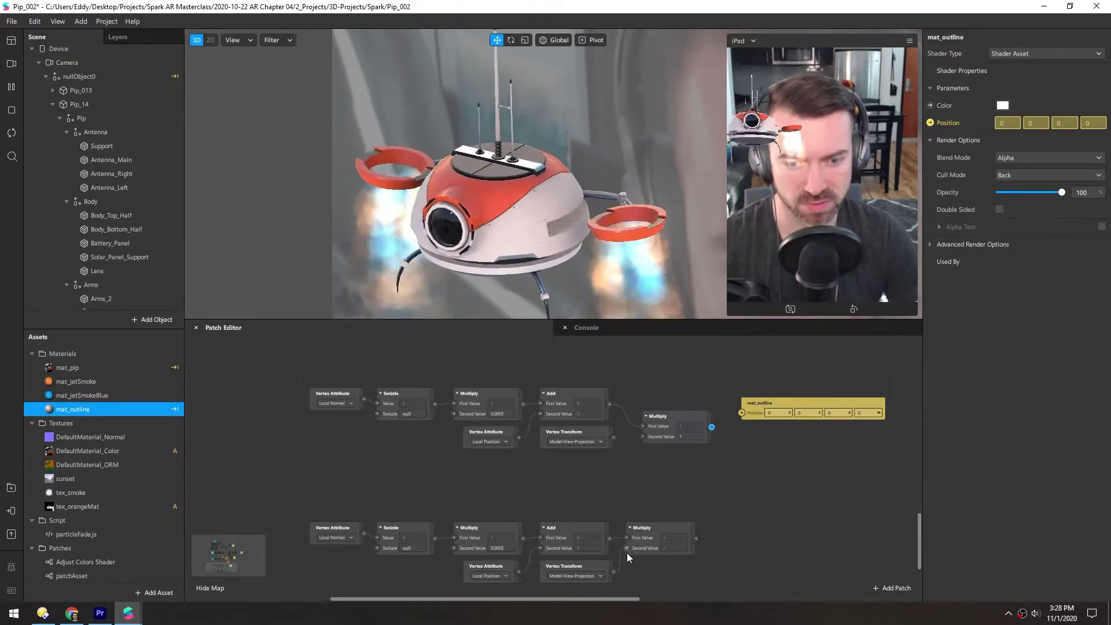
pyautogui.moveTo(640, 435); pyautogui.dragTo(637, 385)
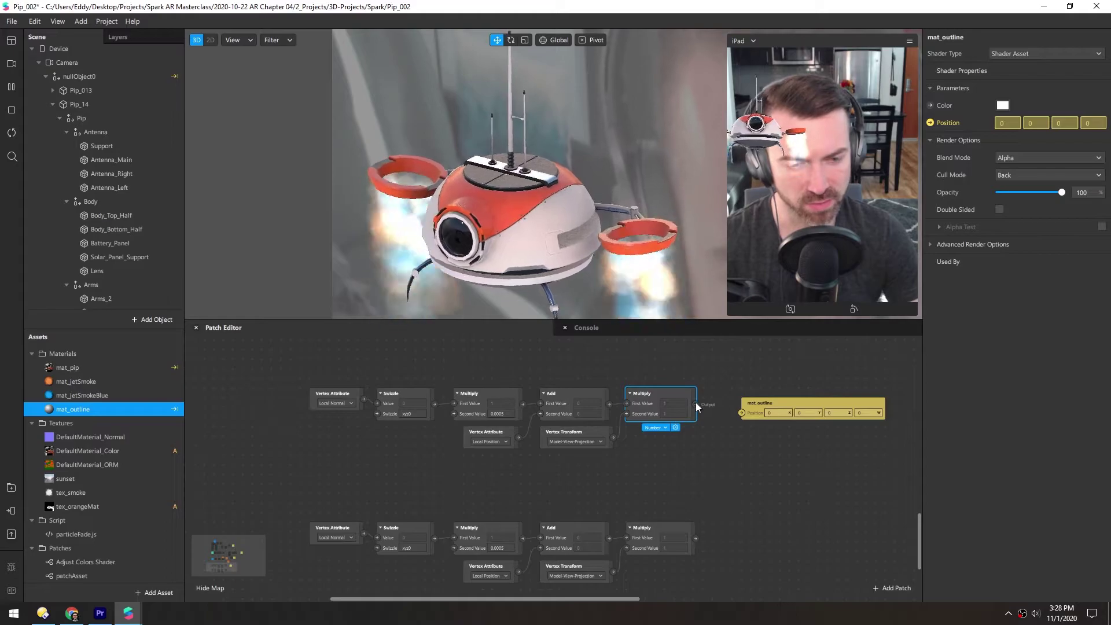
pyautogui.moveTo(696, 404); pyautogui.dragTo(721, 391)
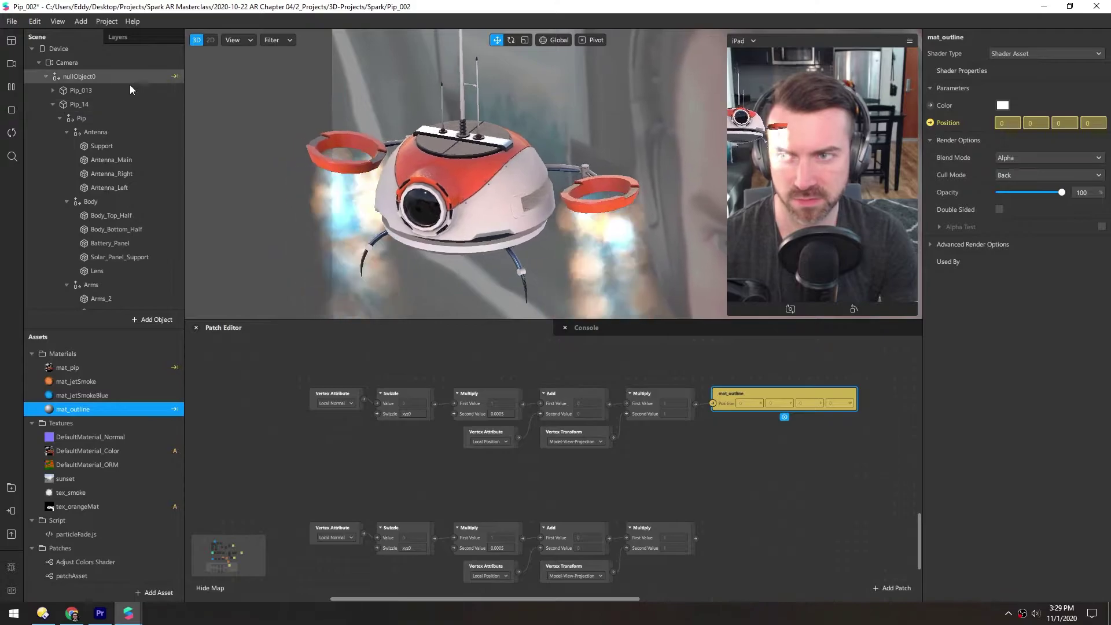
# Step: Assign the mat_outline material to the Support and Antenna_Main meshes
pyautogui.click(90, 147)
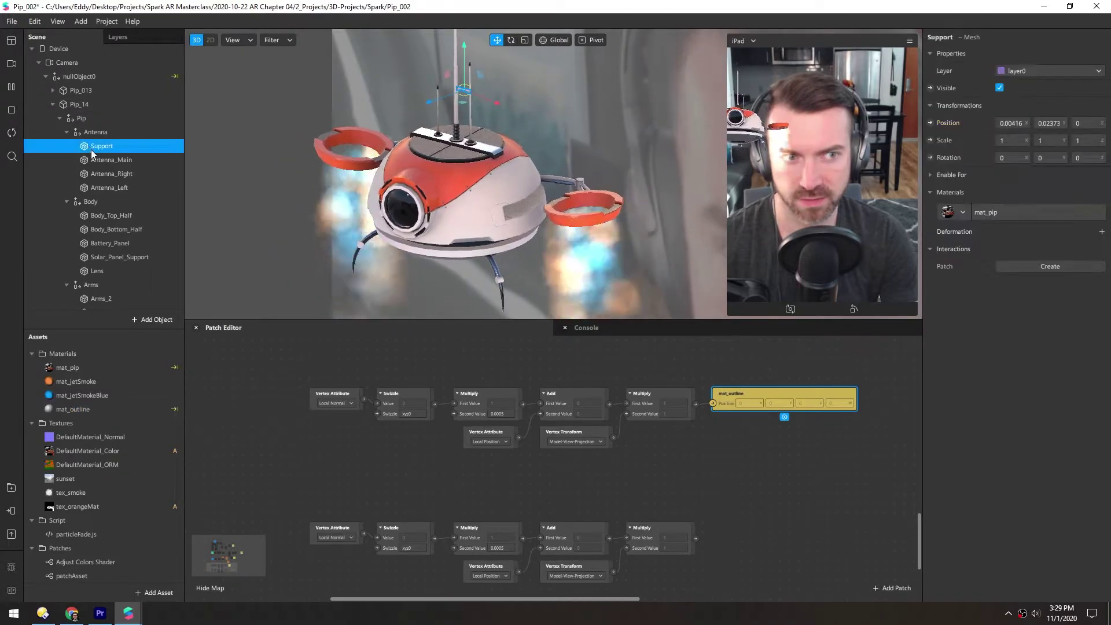
pyautogui.keyDown('ctrl'); pyautogui.click(98, 159); pyautogui.keyUp('ctrl')
pyautogui.click(83, 148)
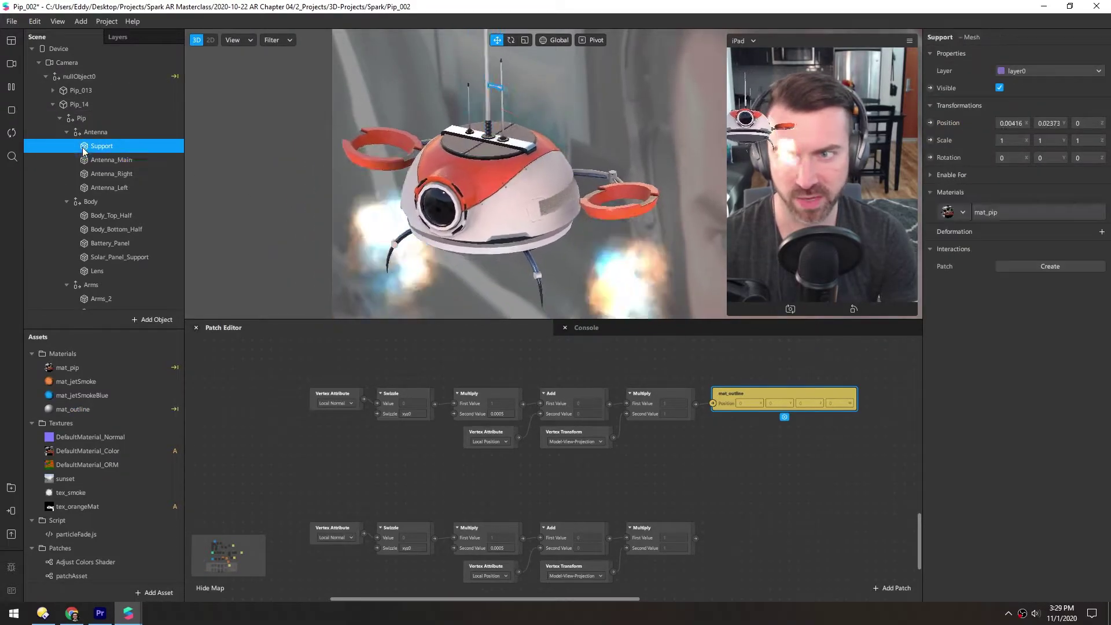
pyautogui.click(963, 213)
pyautogui.click(994, 281)
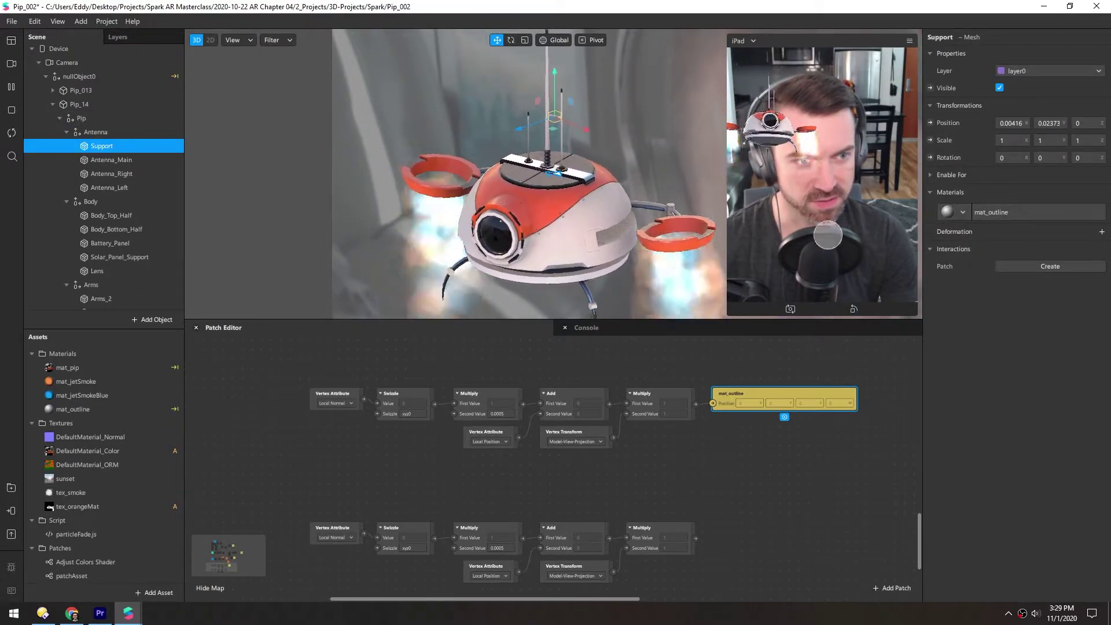
pyautogui.click(133, 162)
pyautogui.click(963, 214)
pyautogui.click(994, 281)
# Step: Give Antenna_Right and Solar_Panel_Support mat_outline, reposition the Vertex Transform patch, and select Leg_Cloner
pyautogui.click(105, 180)
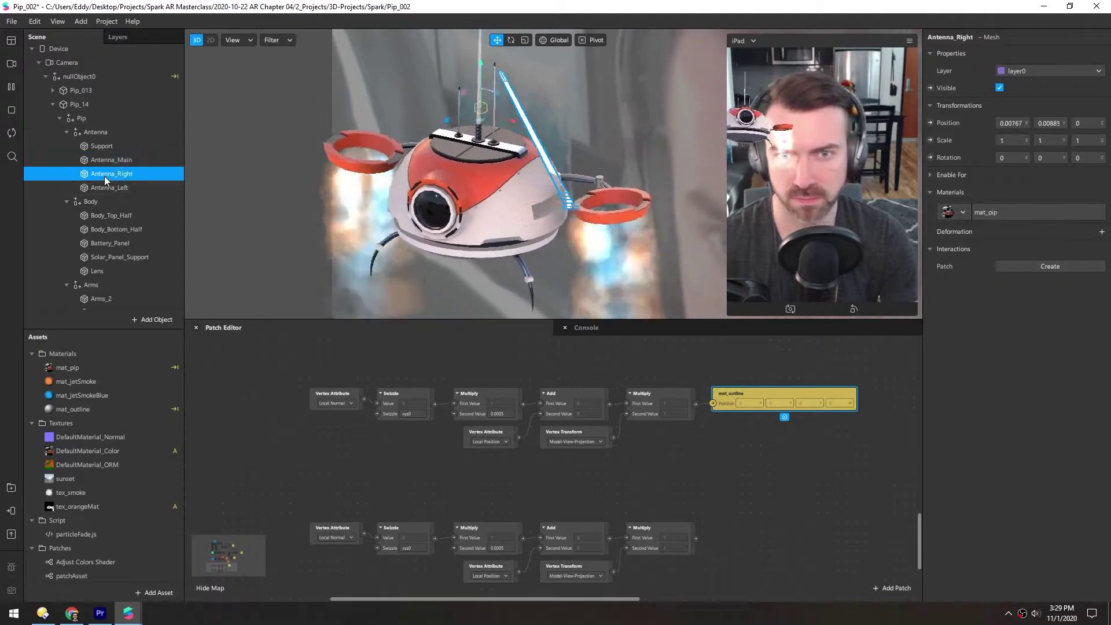
pyautogui.click(963, 213)
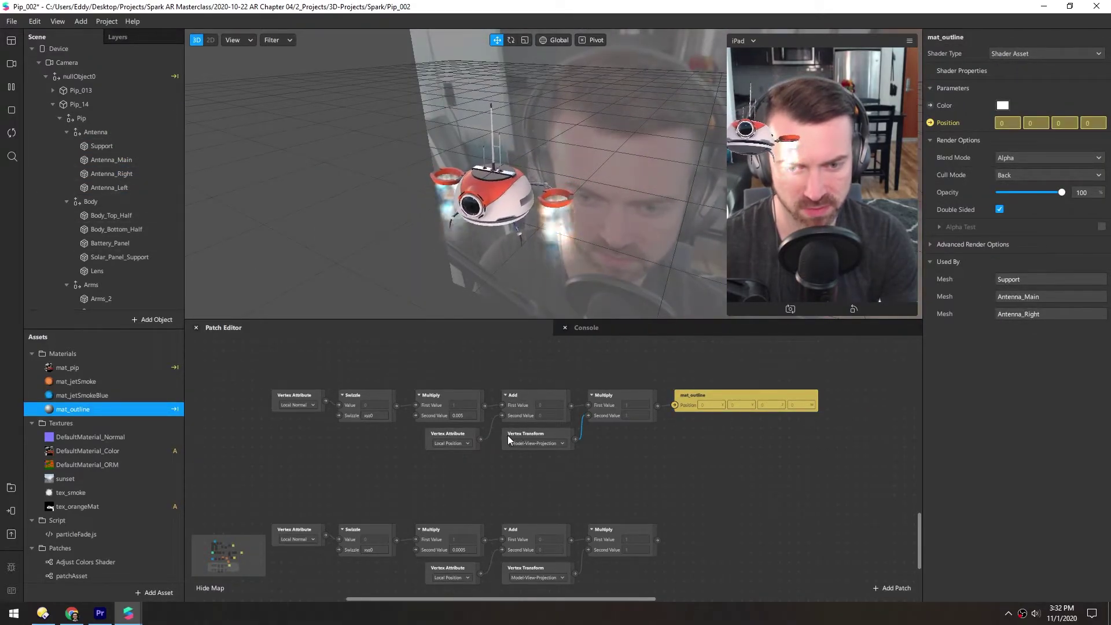
pyautogui.moveTo(533, 441); pyautogui.dragTo(588, 416)
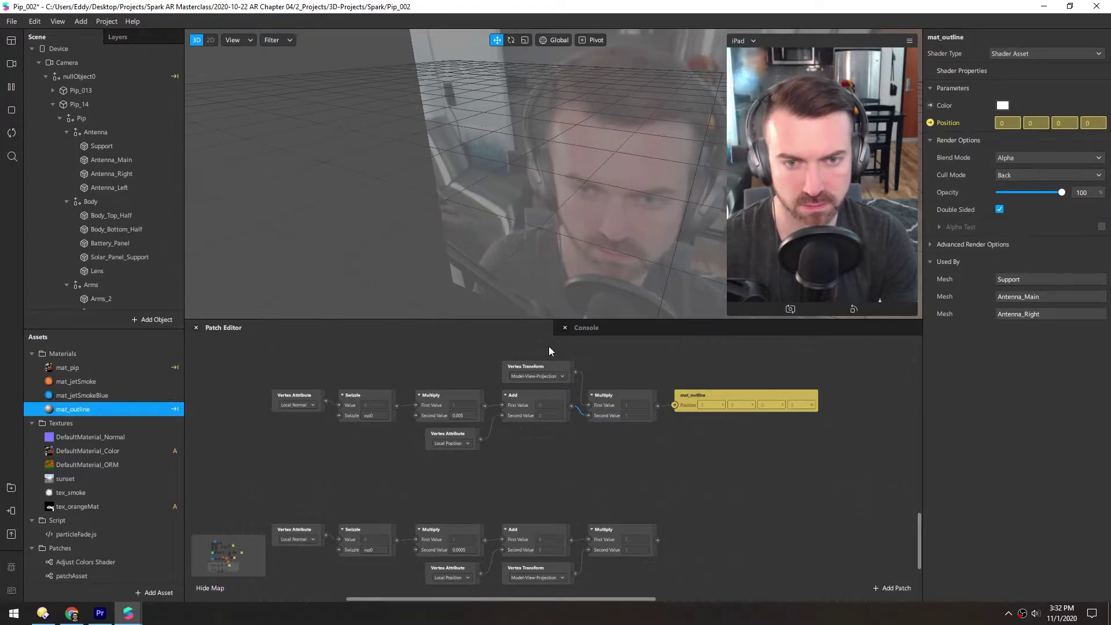
pyautogui.click(506, 185)
pyautogui.click(962, 212)
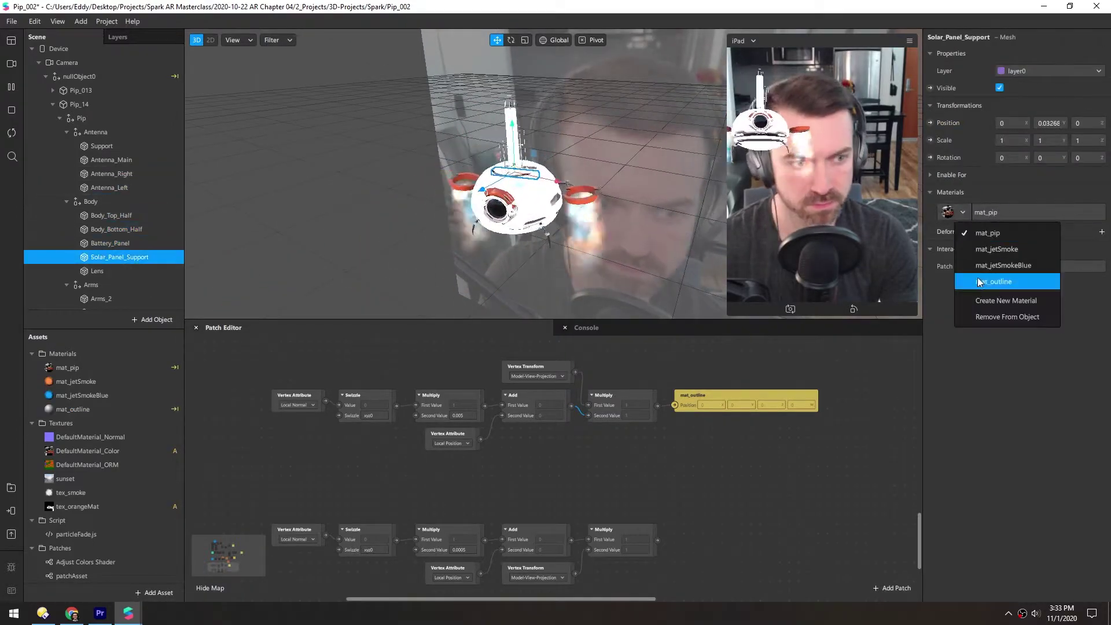
pyautogui.click(137, 262)
pyautogui.click(109, 283)
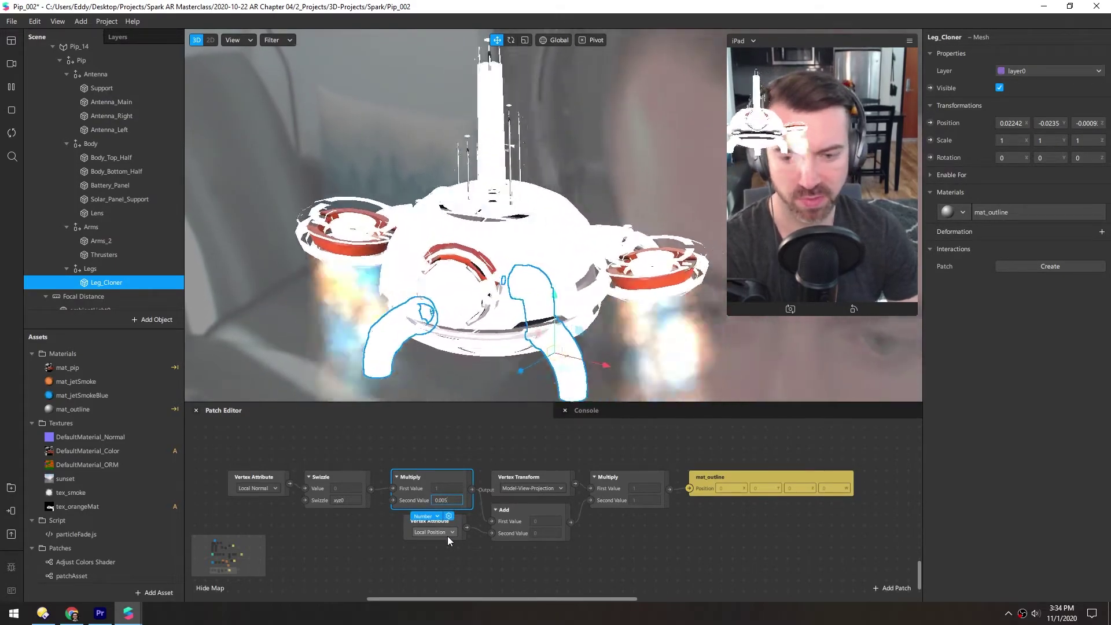
# Step: Set the outline offset to 0.0005 and make mat_outline single-sided with Front culling
pyautogui.write('0')
pyautogui.press('Return')
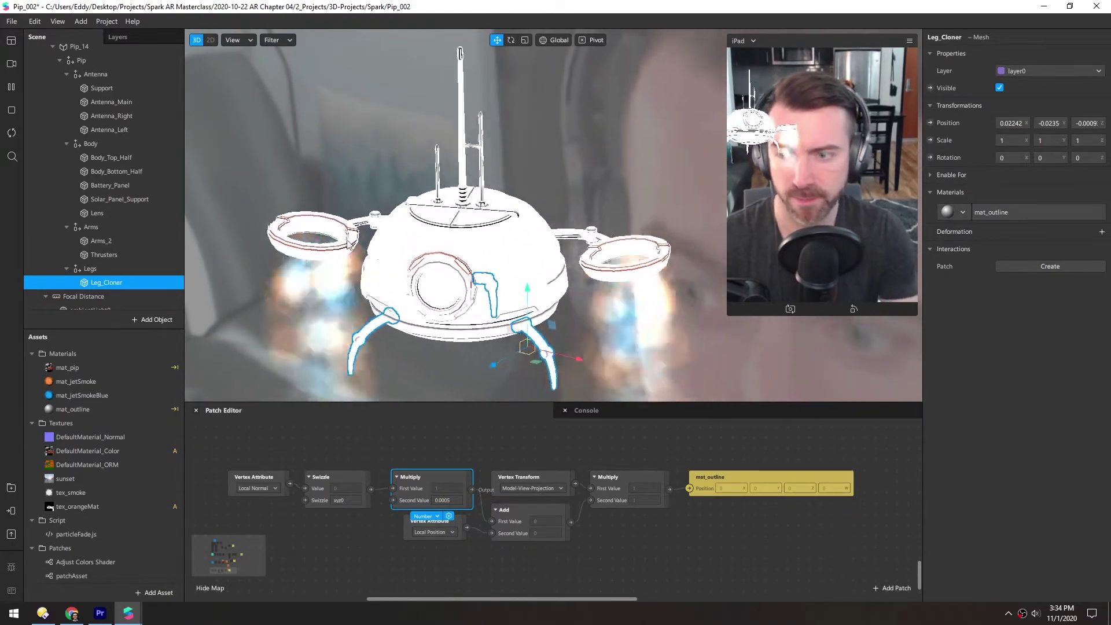
pyautogui.click(51, 409)
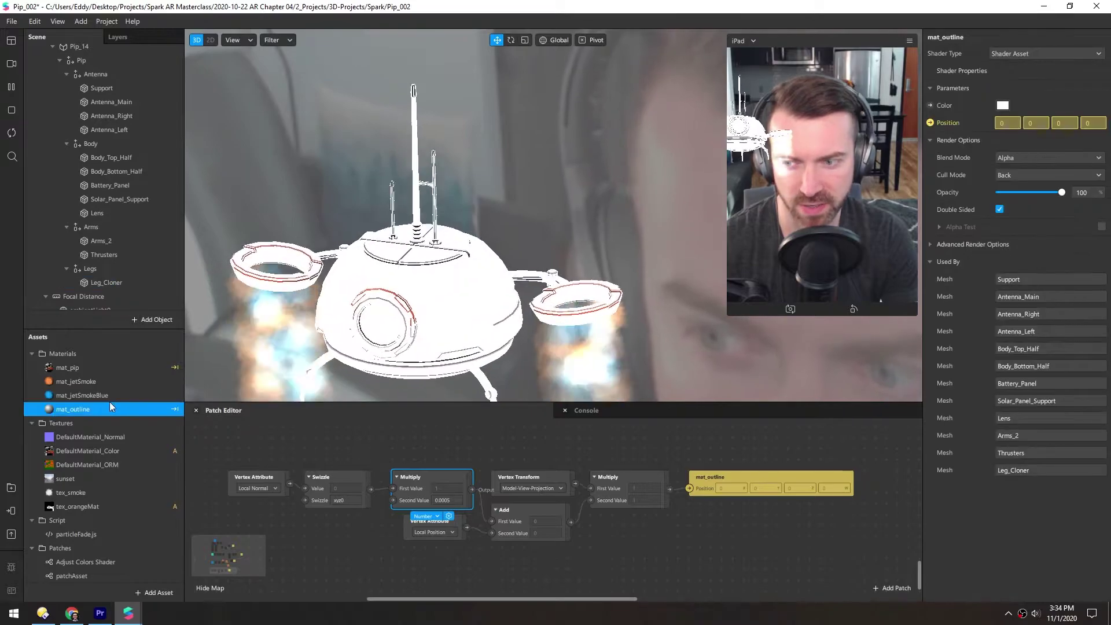
pyautogui.click(999, 209)
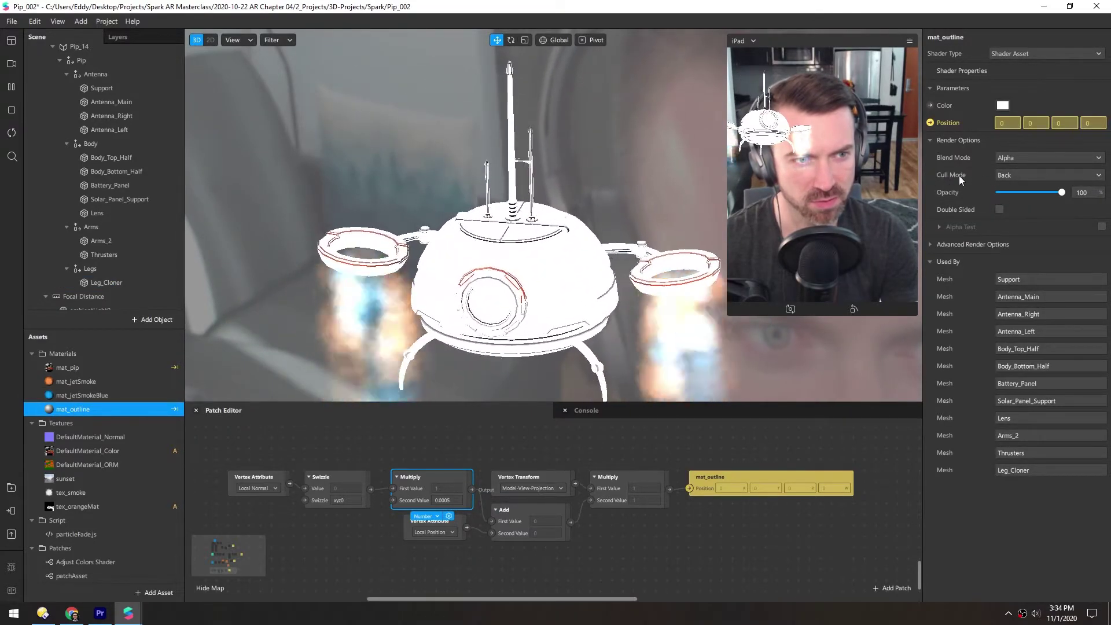
pyautogui.click(995, 176)
pyautogui.click(1013, 179)
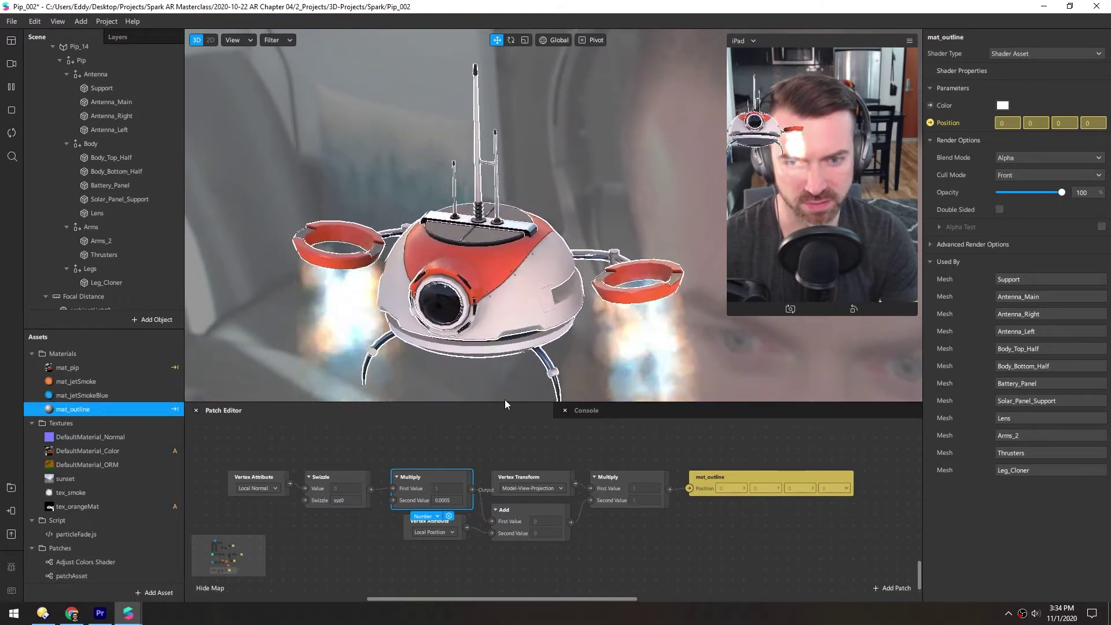
# Step: Enlarge the 3D view and compare Back culling before settling on Front culling
pyautogui.moveTo(504, 404); pyautogui.dragTo(501, 427)
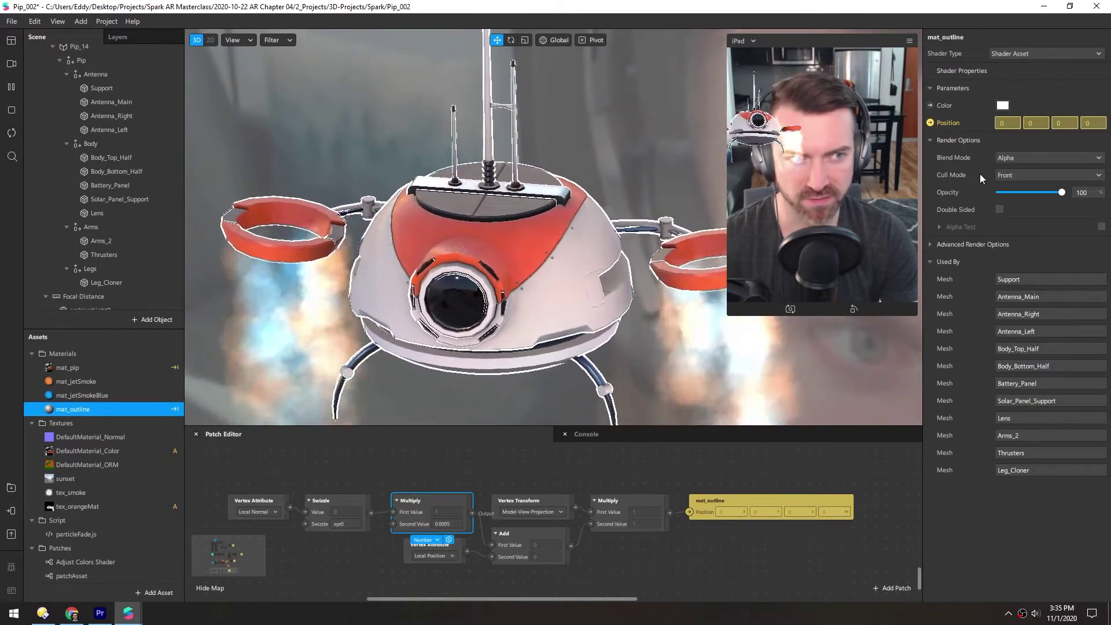
pyautogui.click(1019, 174)
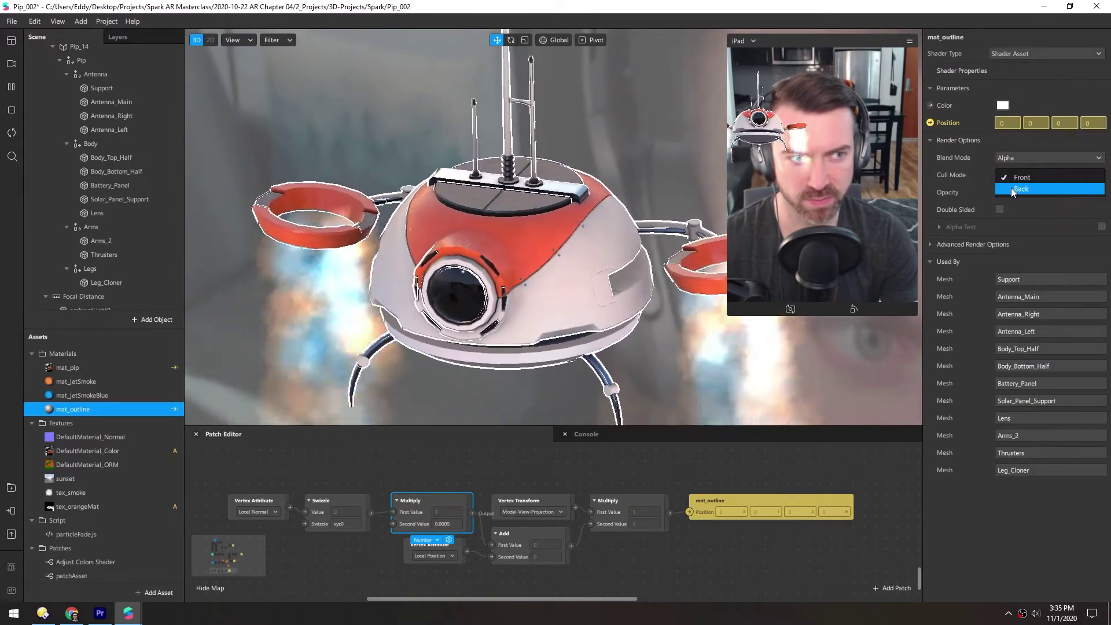
pyautogui.click(1012, 189)
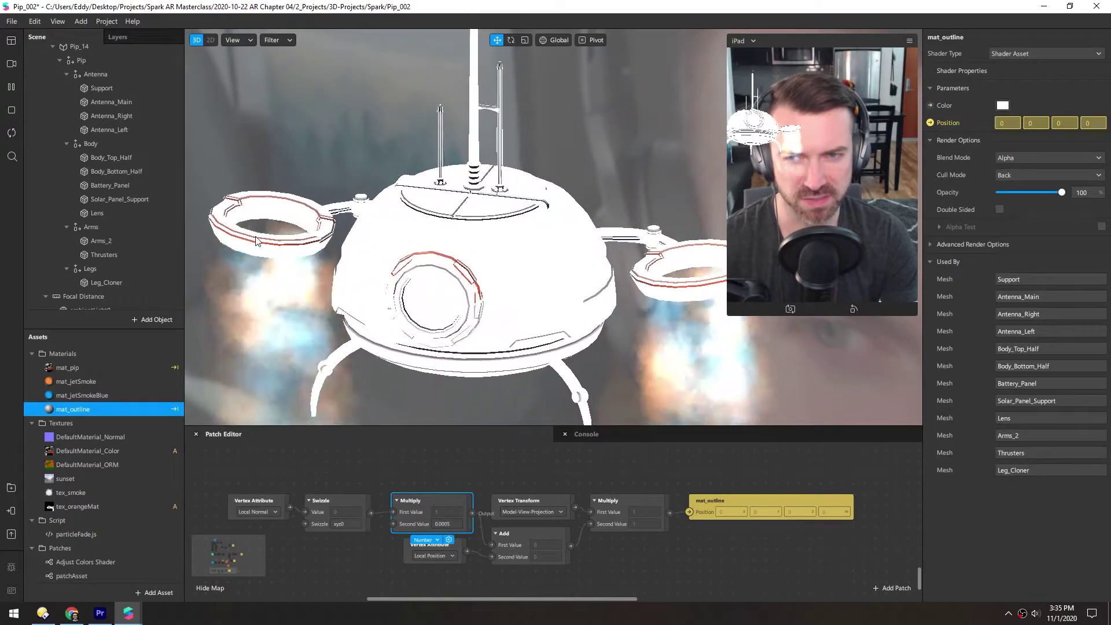
pyautogui.click(1029, 175)
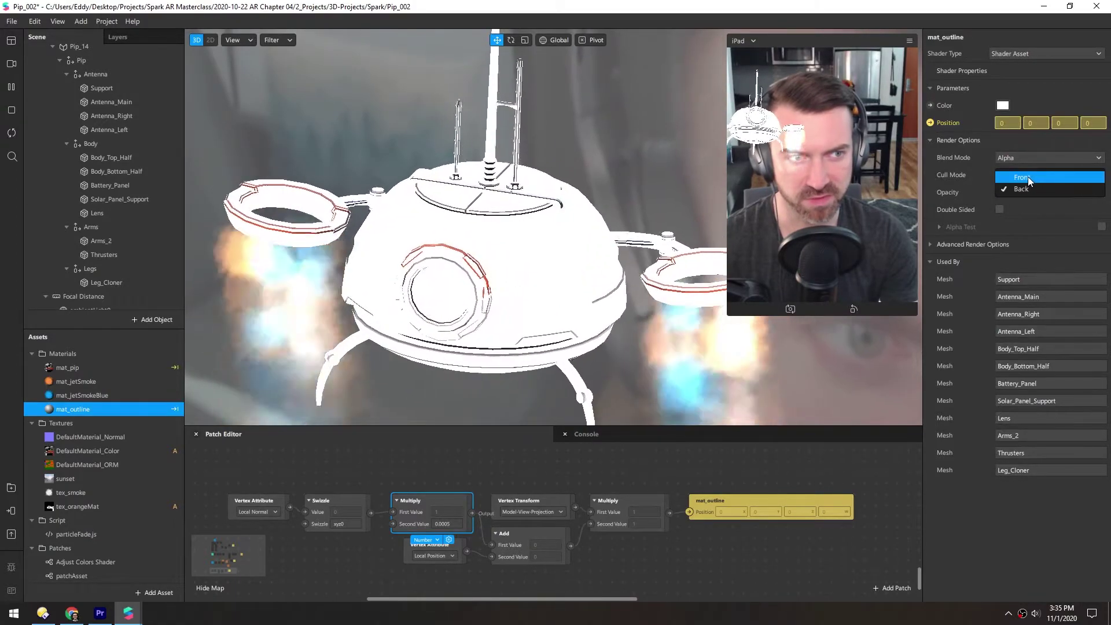
pyautogui.click(1028, 178)
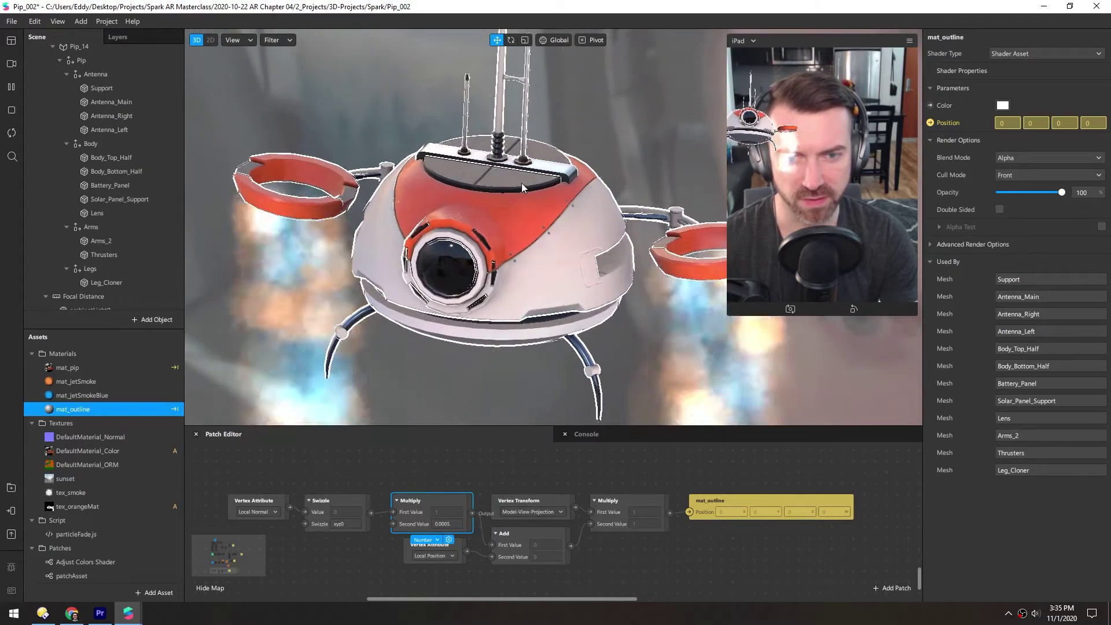
# Step: Change the mat_outline Color to black (#000000) in the colour picker
pyautogui.click(1003, 106)
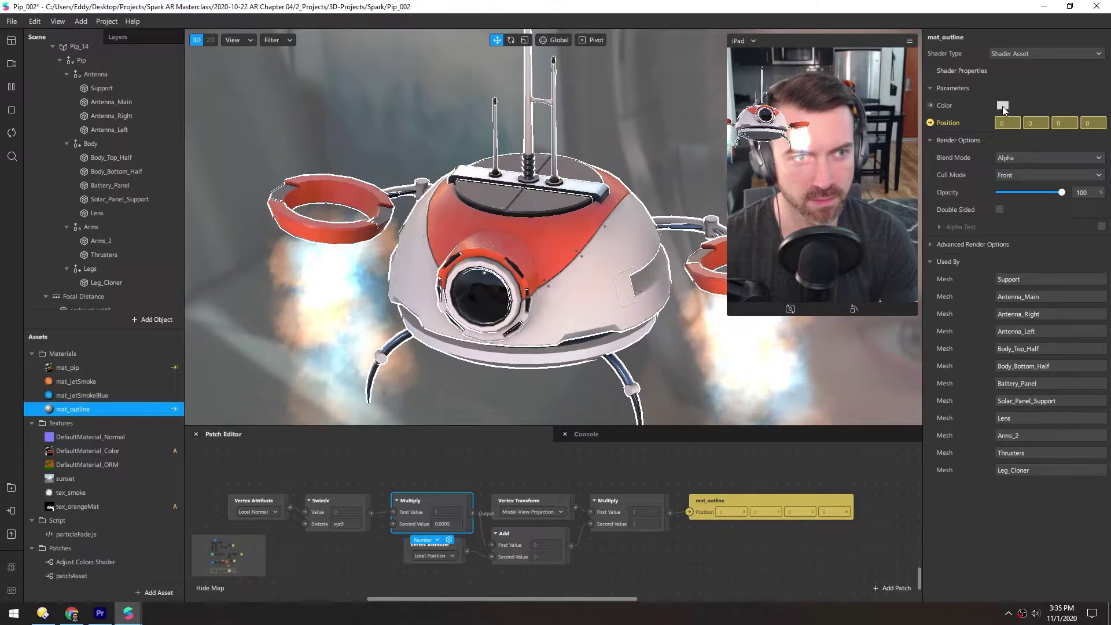
pyautogui.moveTo(689, 258); pyautogui.dragTo(690, 309)
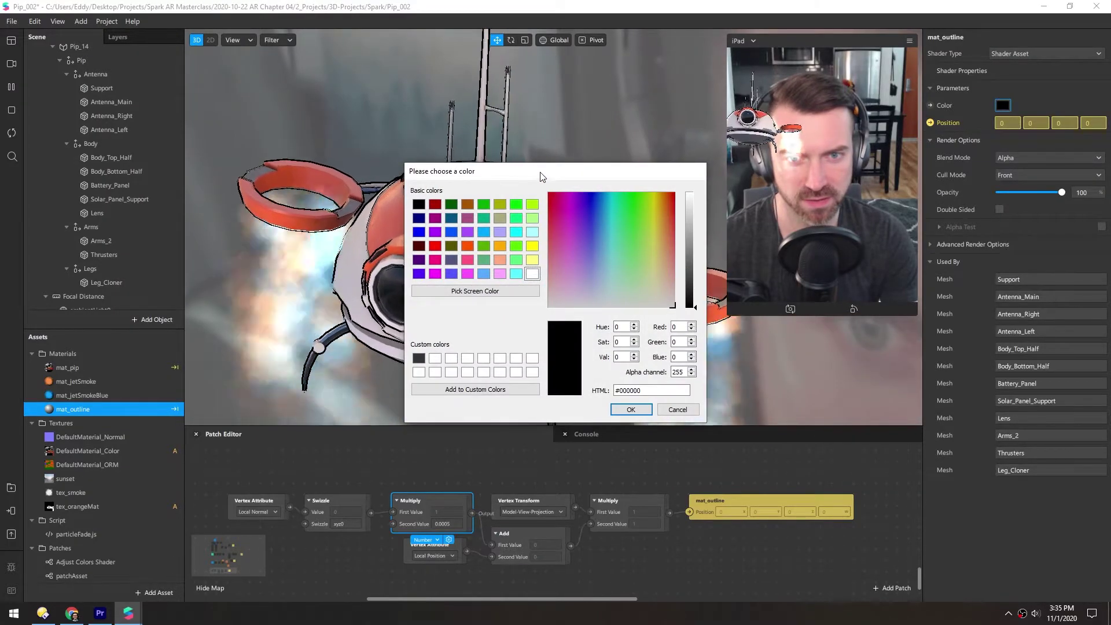
pyautogui.moveTo(538, 173); pyautogui.dragTo(786, 138)
pyautogui.click(877, 370)
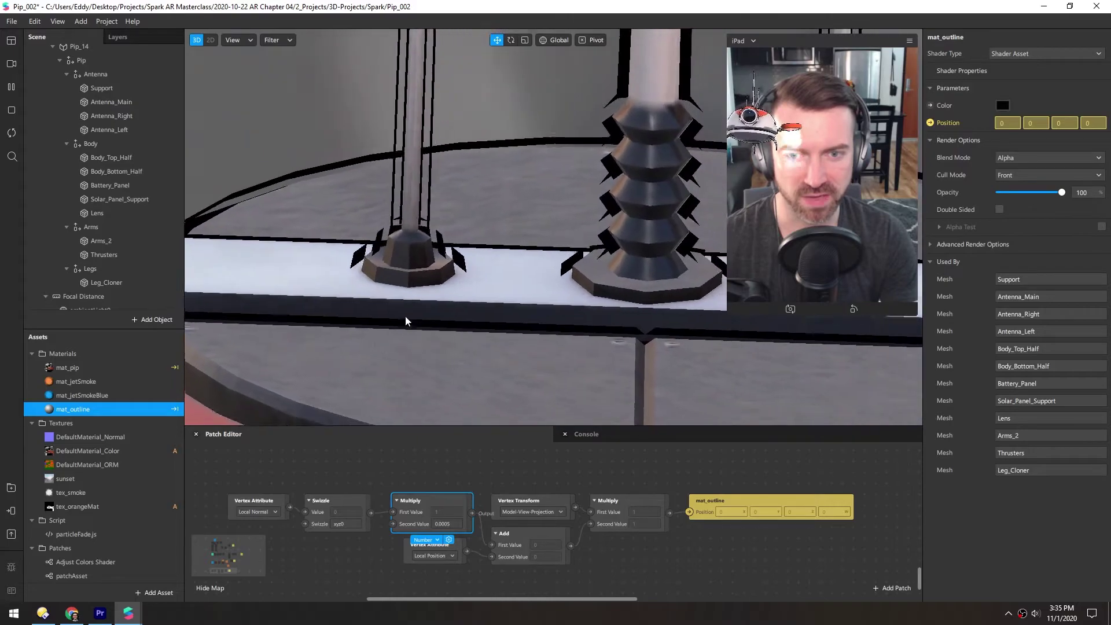
pyautogui.click(11, 86)
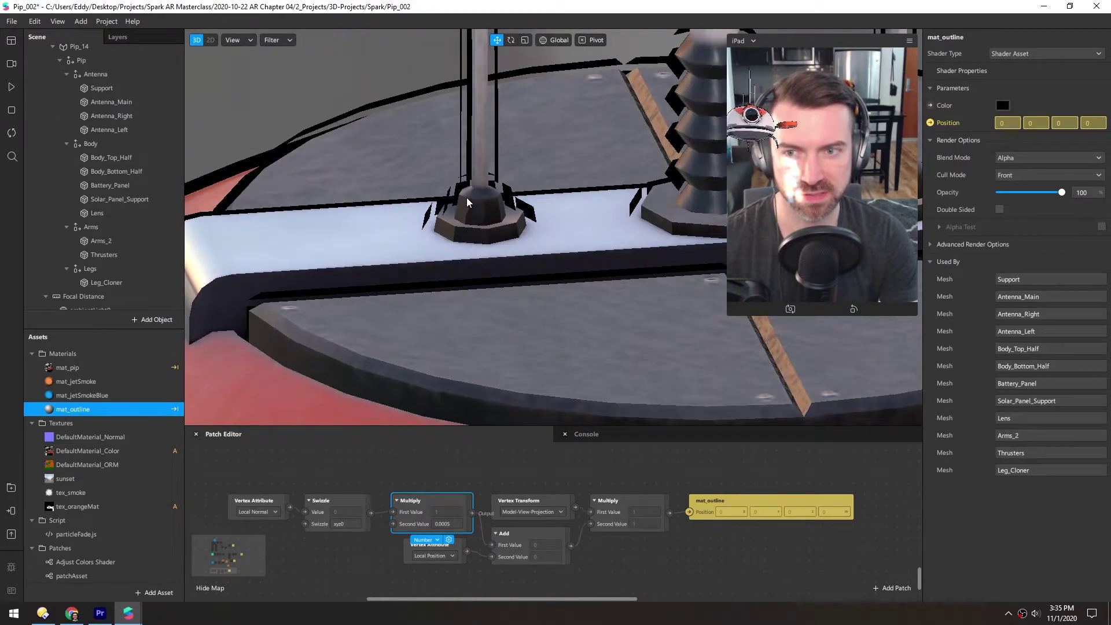
pyautogui.scroll(4, 465, 197)
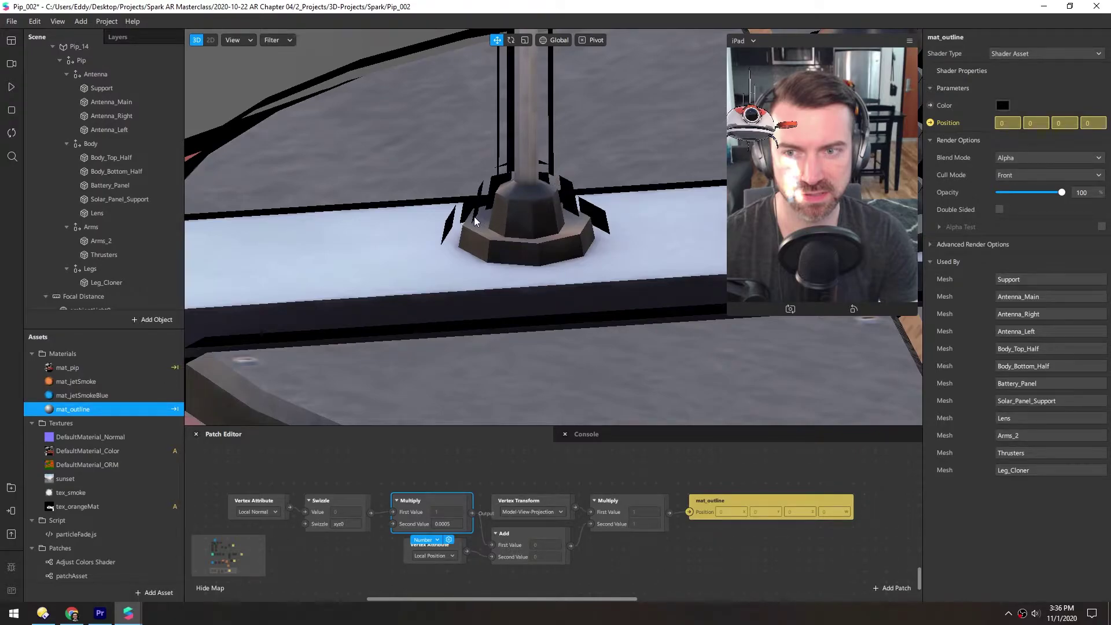
pyautogui.moveTo(475, 219); pyautogui.dragTo(505, 179)
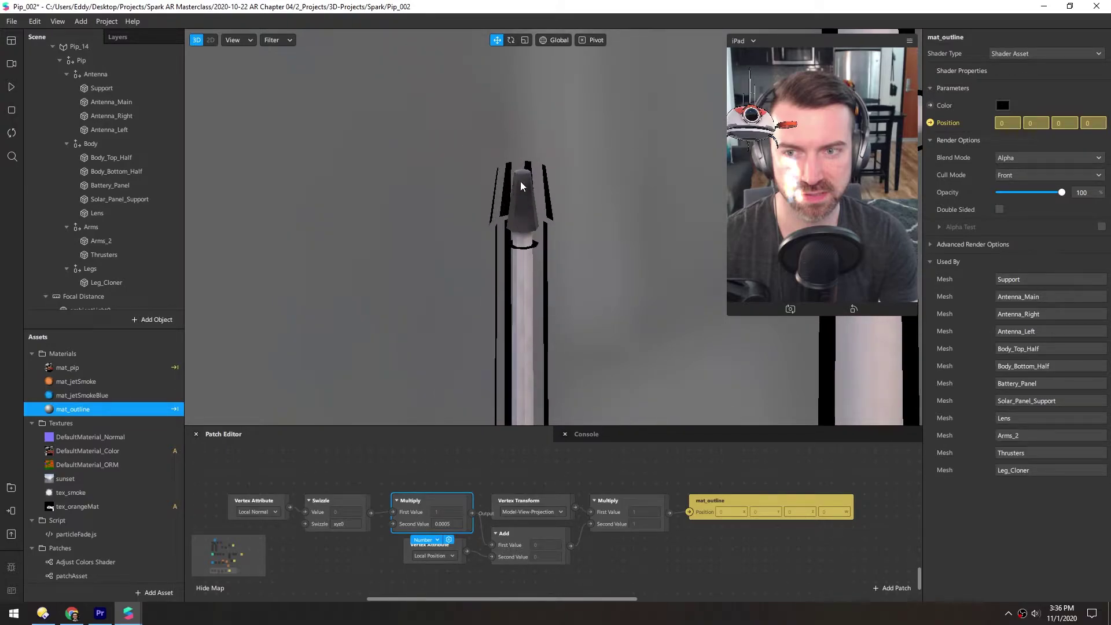
pyautogui.moveTo(545, 248); pyautogui.dragTo(515, 231)
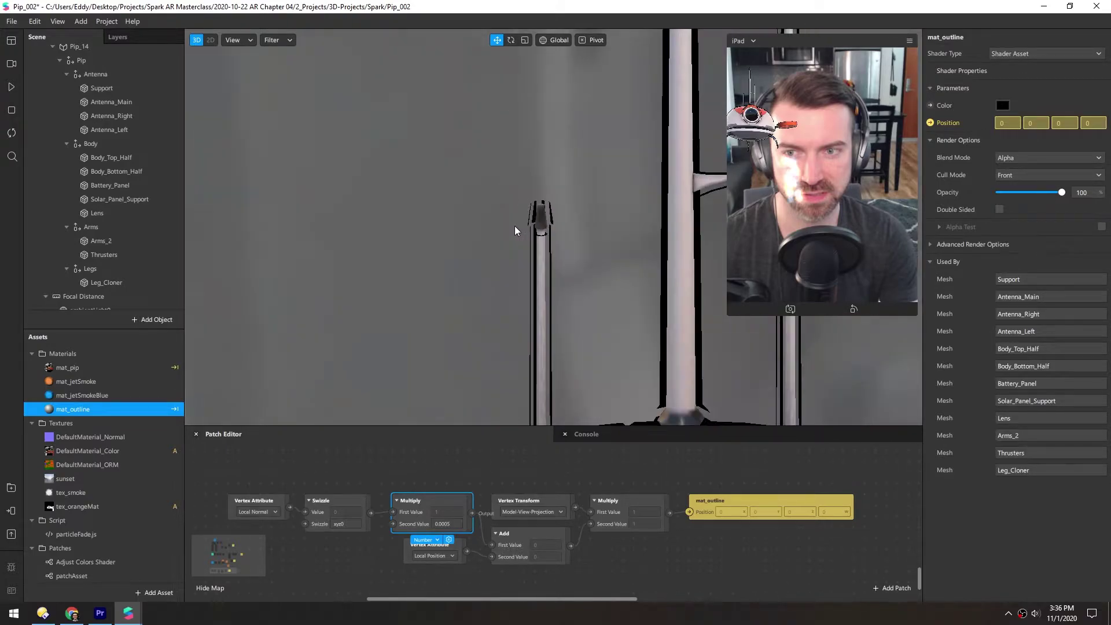
pyautogui.doubleClick(677, 121)
pyautogui.moveTo(677, 120); pyautogui.dragTo(533, 107)
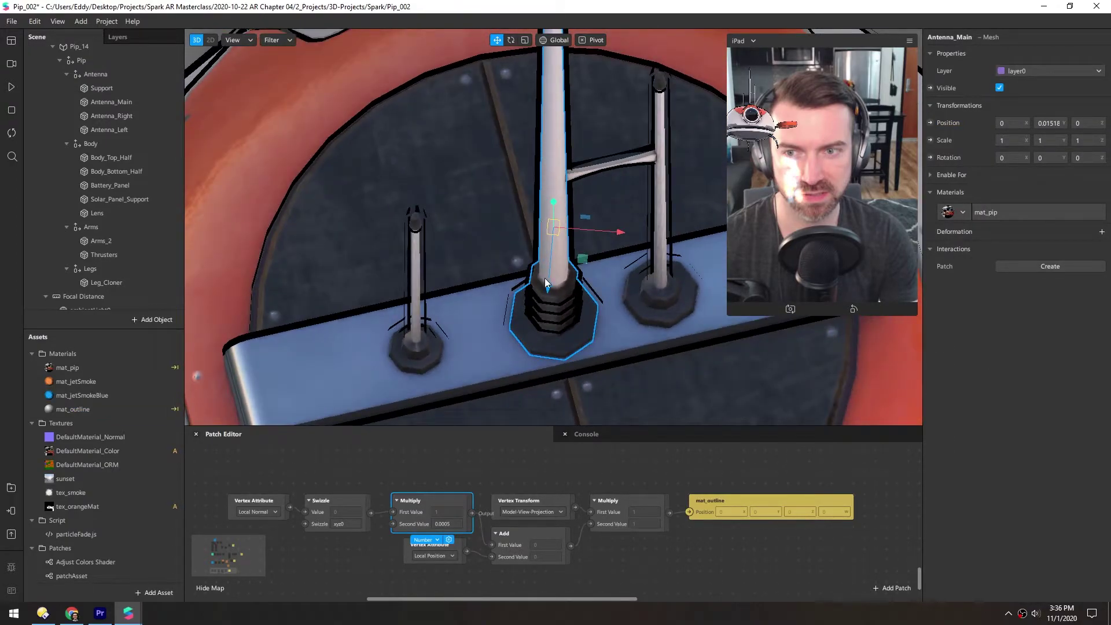
pyautogui.moveTo(553, 182); pyautogui.dragTo(551, 158)
pyautogui.scroll(5, 554, 165)
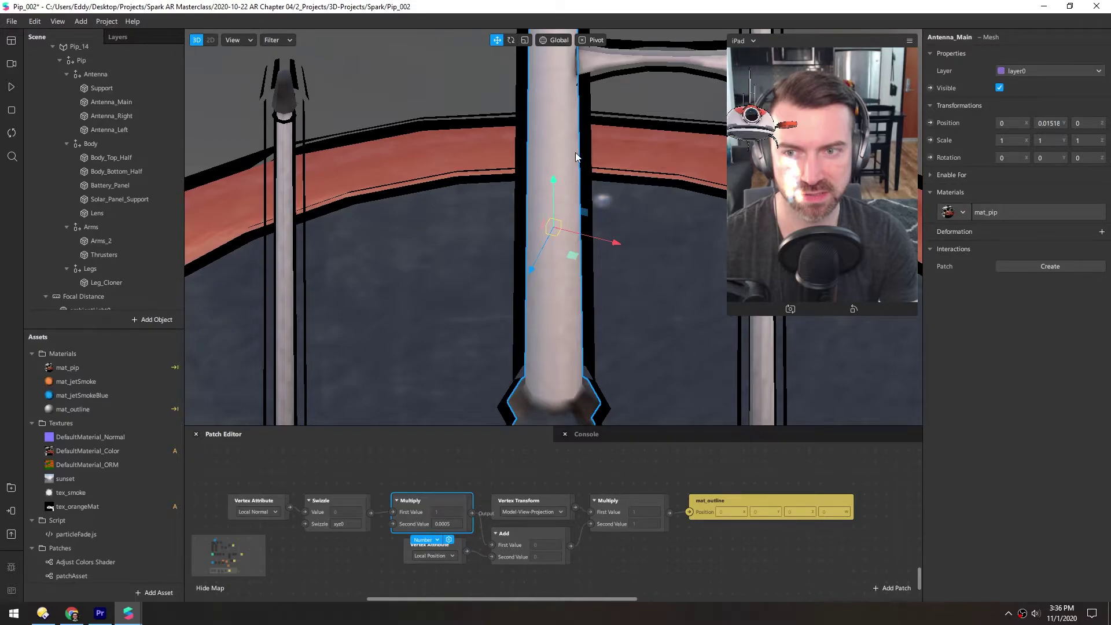
pyautogui.moveTo(575, 151); pyautogui.dragTo(509, 150)
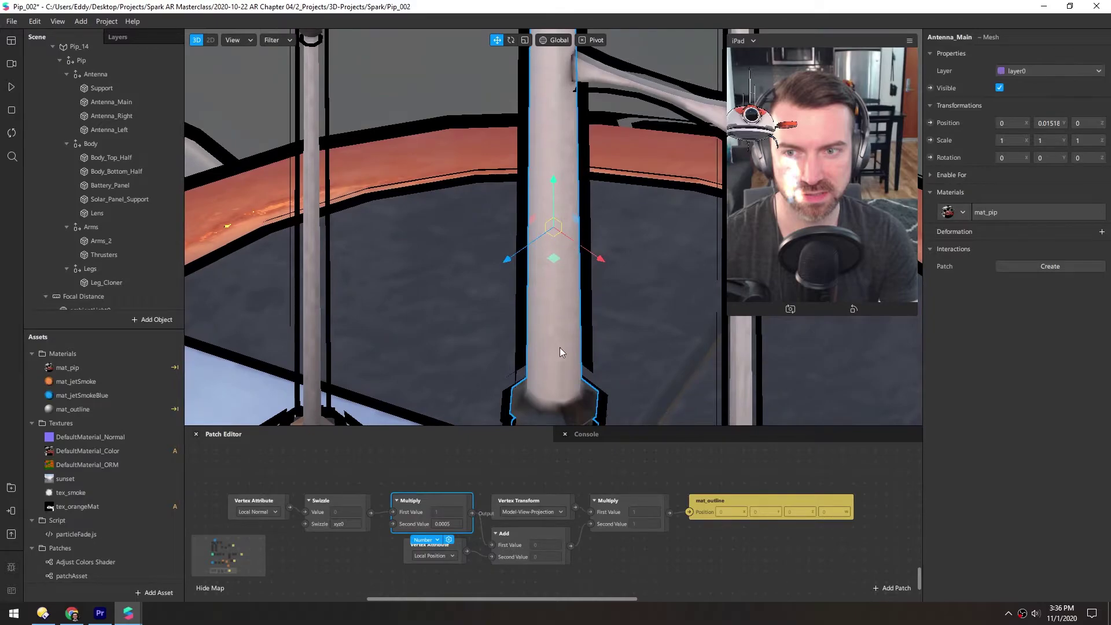
pyautogui.scroll(-5, 560, 352)
pyautogui.moveTo(560, 352); pyautogui.dragTo(457, 187)
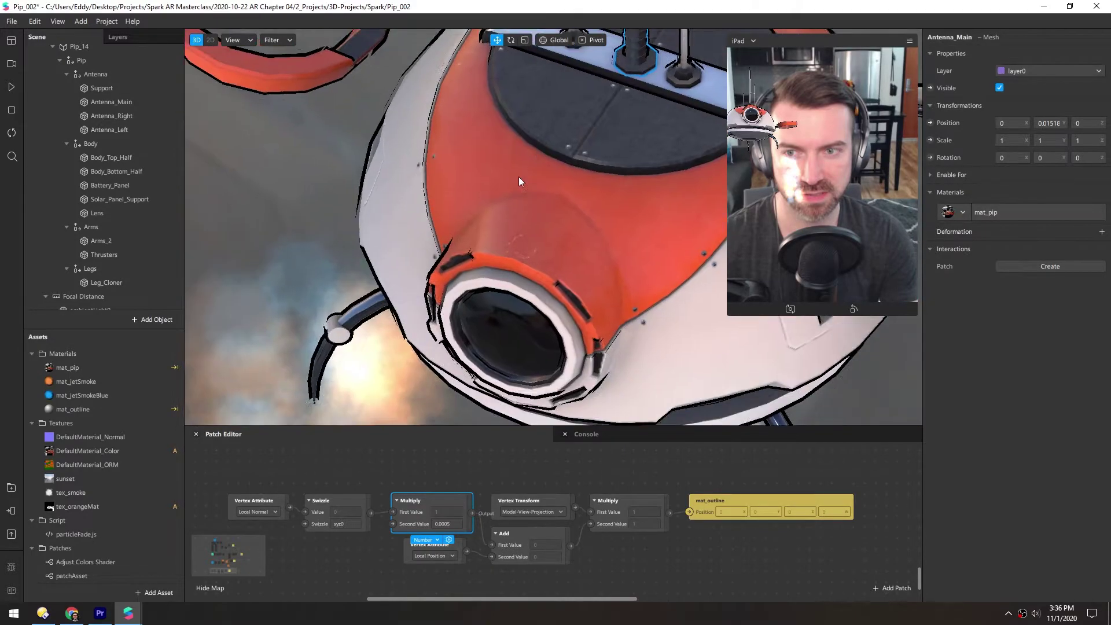
pyautogui.moveTo(533, 189); pyautogui.dragTo(548, 224)
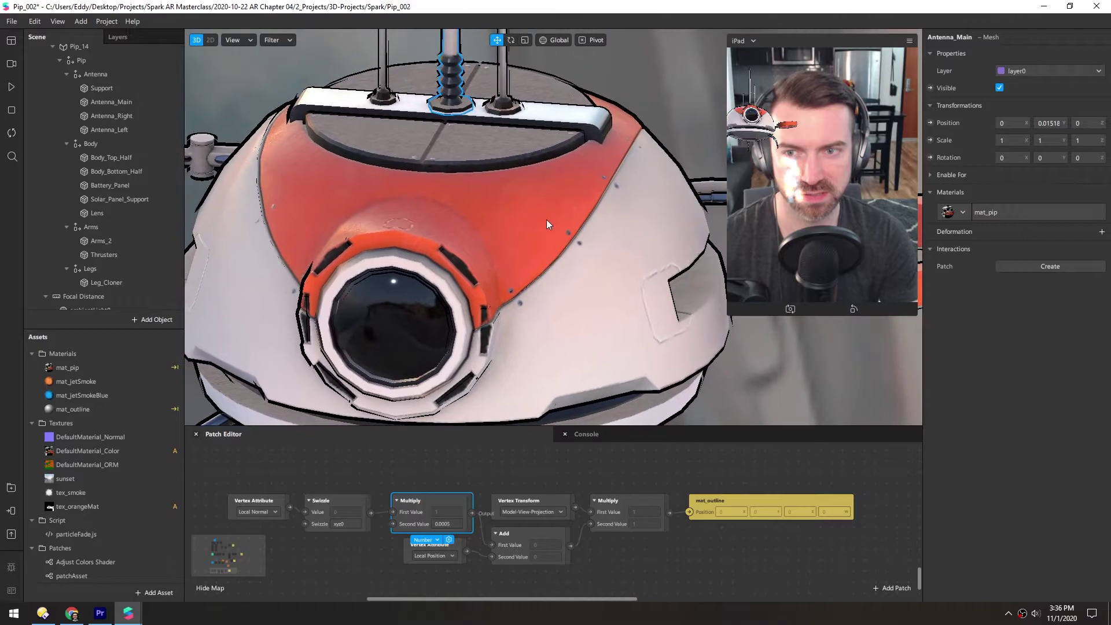
pyautogui.moveTo(486, 197); pyautogui.dragTo(525, 146)
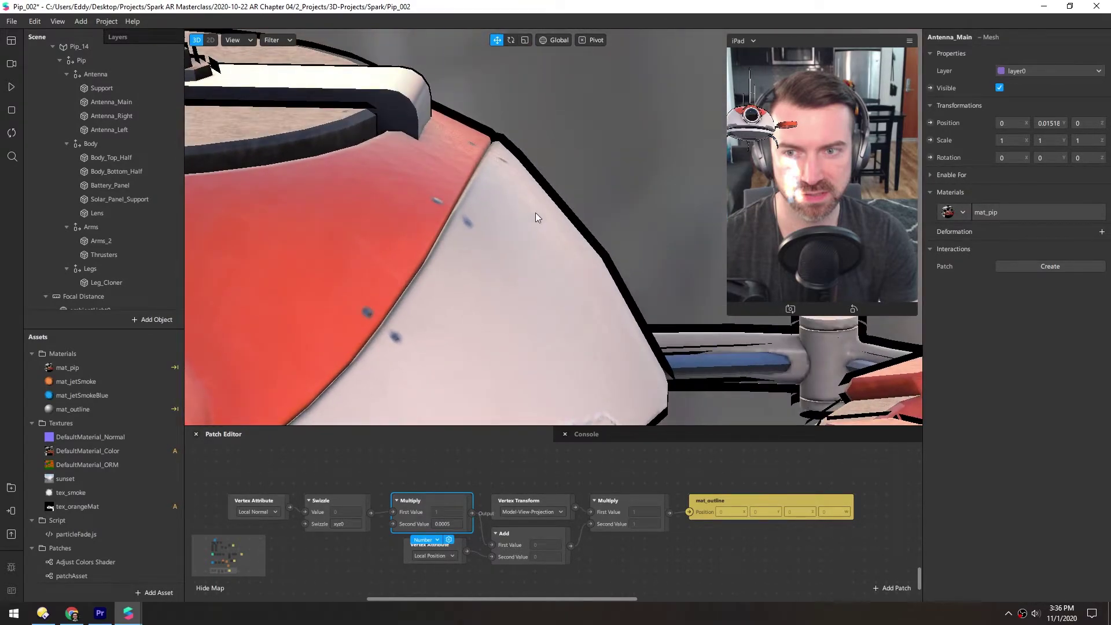
pyautogui.moveTo(536, 213); pyautogui.dragTo(379, 248)
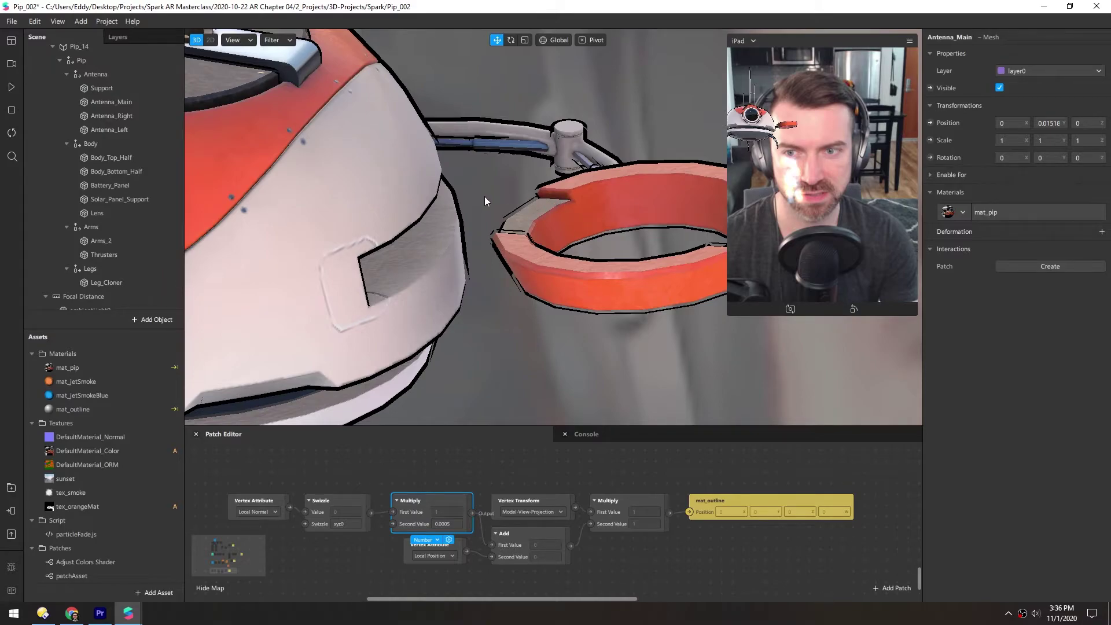
pyautogui.moveTo(485, 201); pyautogui.dragTo(600, 255)
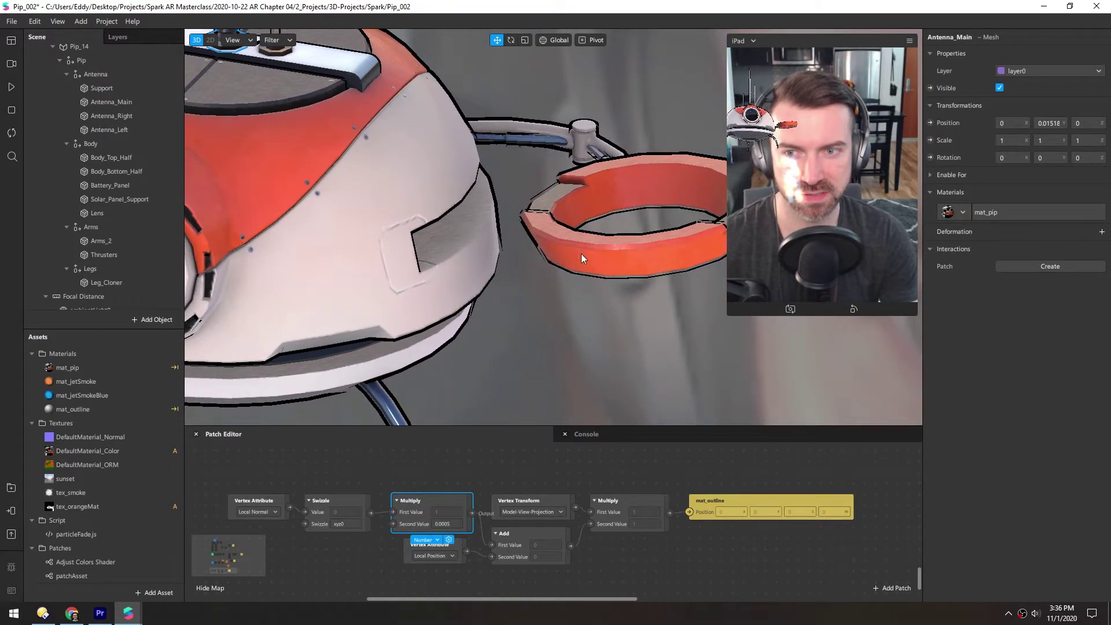
pyautogui.scroll(5, 581, 254)
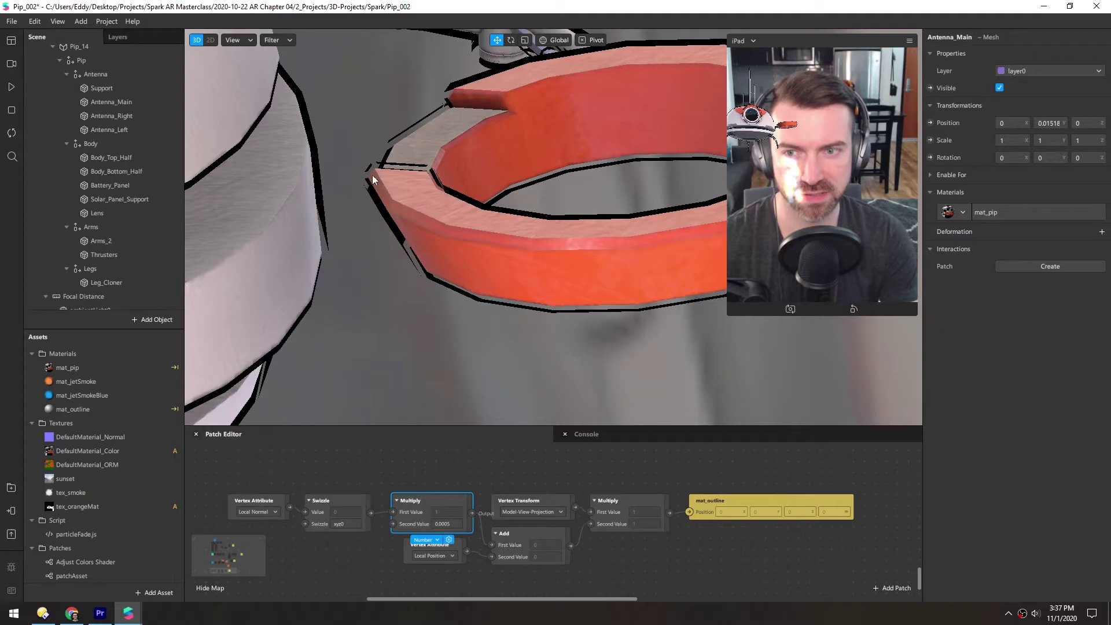
# Step: Pan and orbit around the robot to inspect its outline from several angles
pyautogui.scroll(-10, 404, 167)
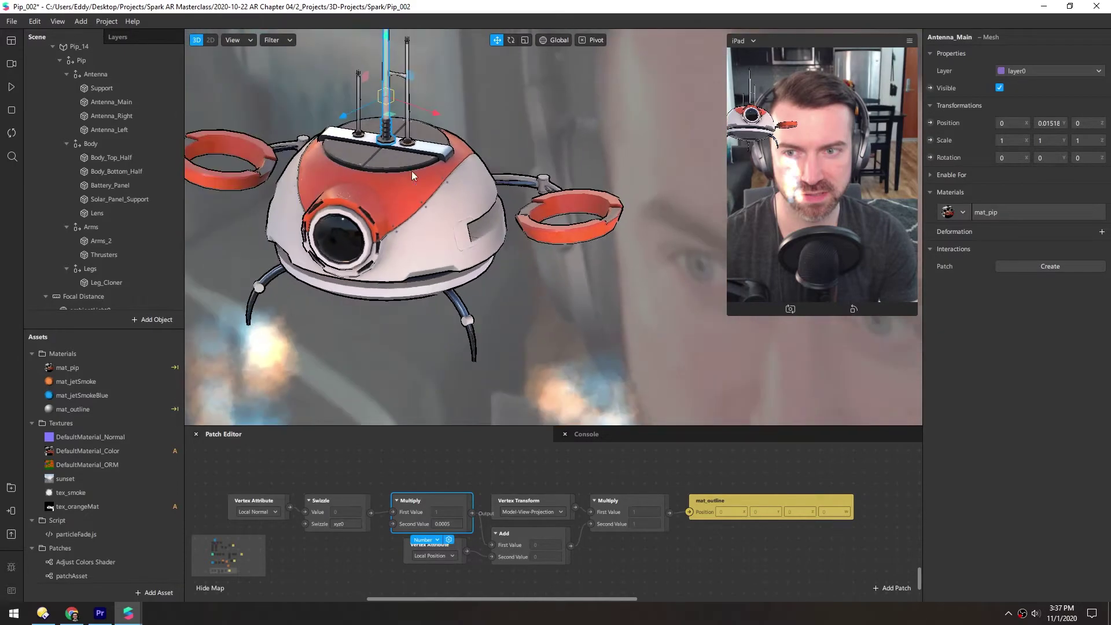
pyautogui.moveTo(447, 203); pyautogui.dragTo(527, 238, button='middle')
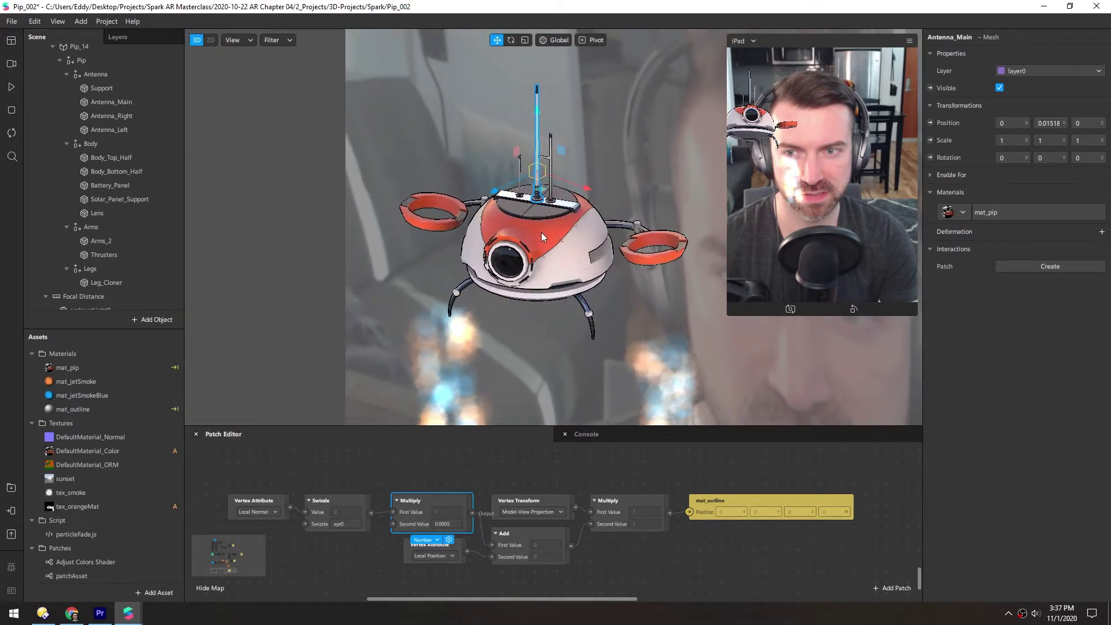
pyautogui.moveTo(540, 231); pyautogui.dragTo(460, 164, button='right')
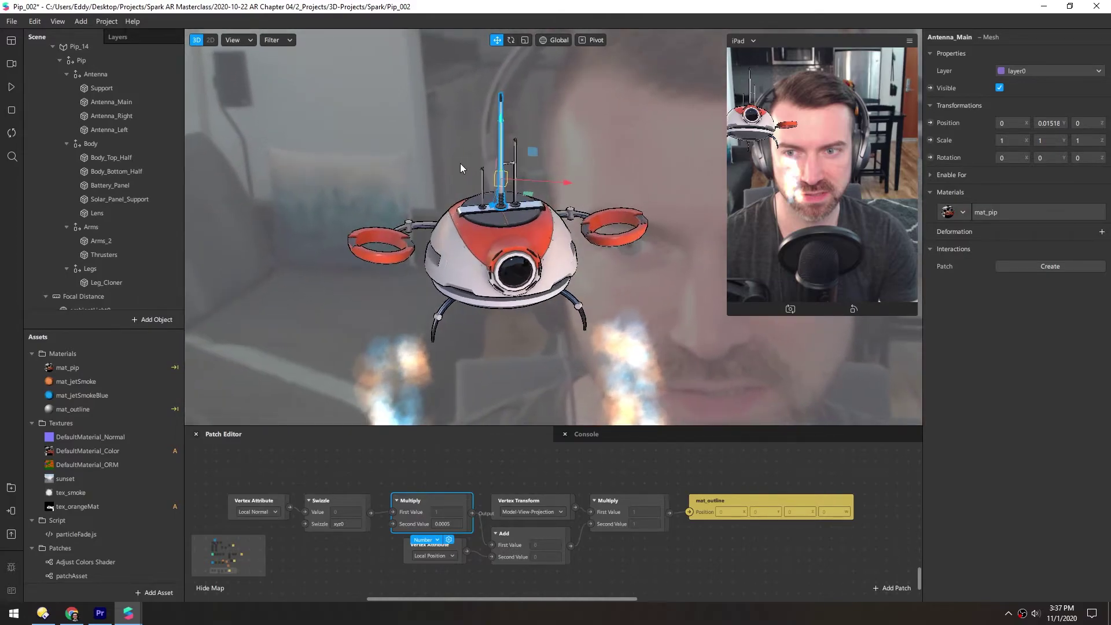
pyautogui.moveTo(494, 238); pyautogui.dragTo(478, 274, button='right')
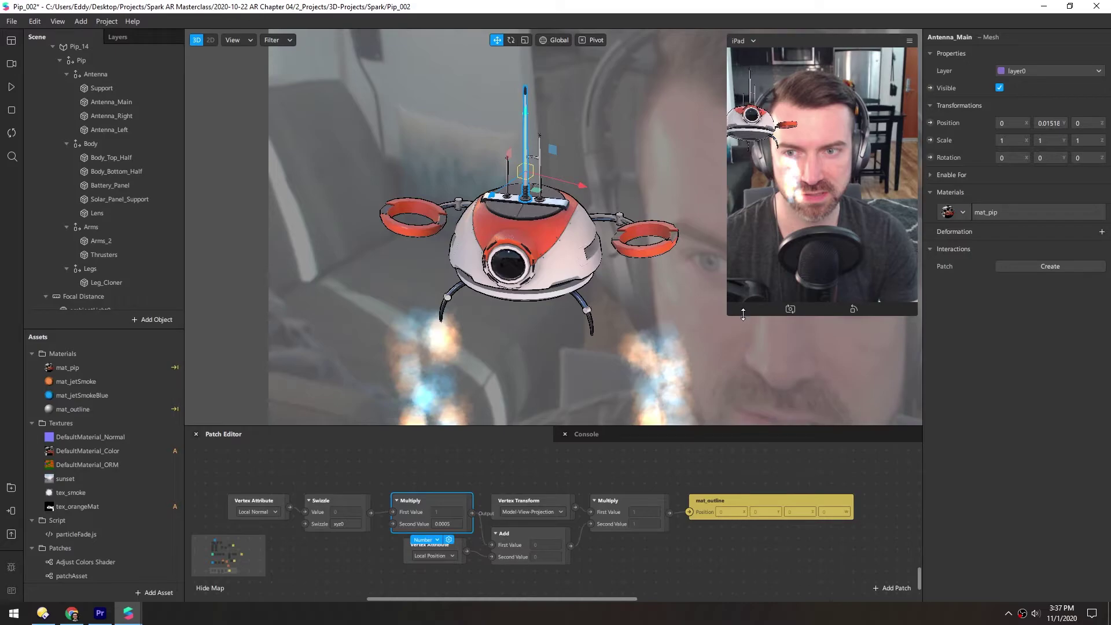
# Step: Enlarge the Simulator preview and play the scene animation from the start
pyautogui.moveTo(743, 314); pyautogui.dragTo(743, 573)
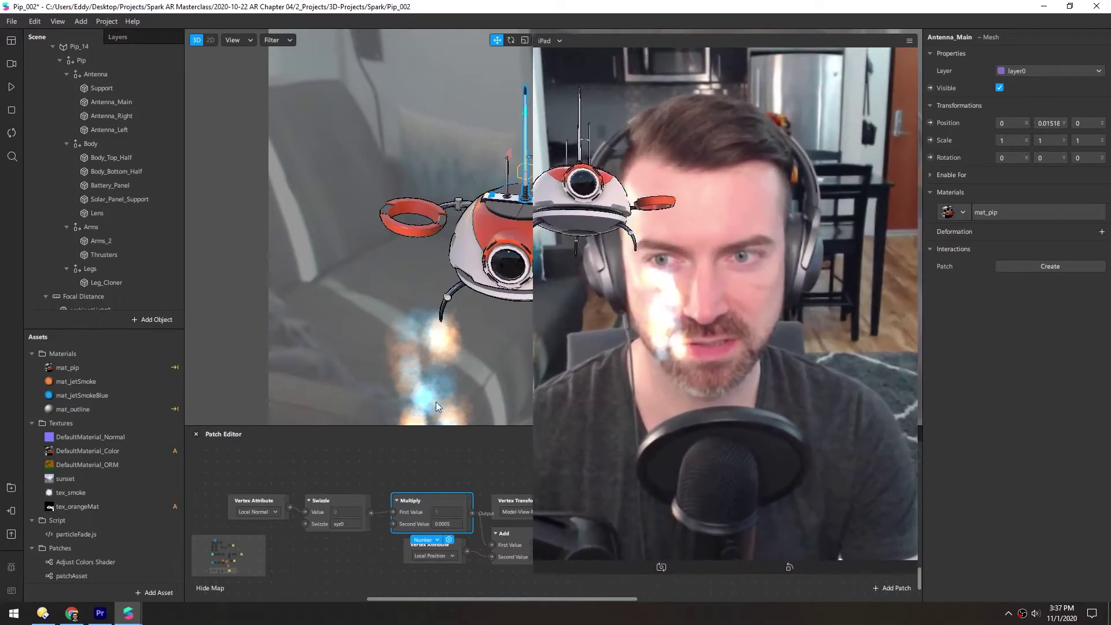
pyautogui.click(10, 88)
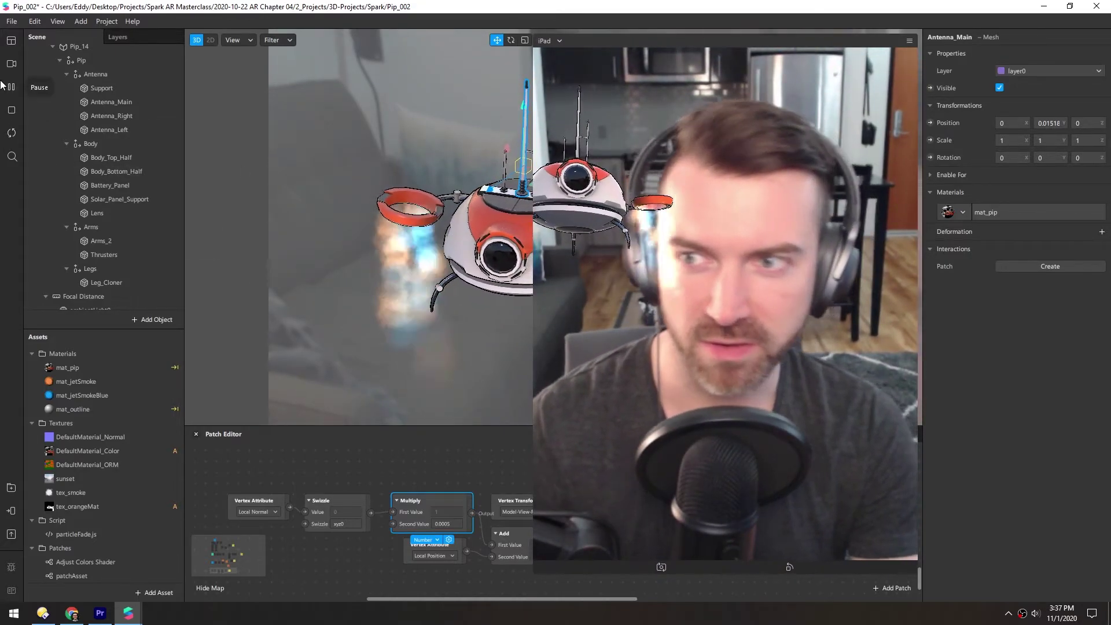
pyautogui.click(19, 133)
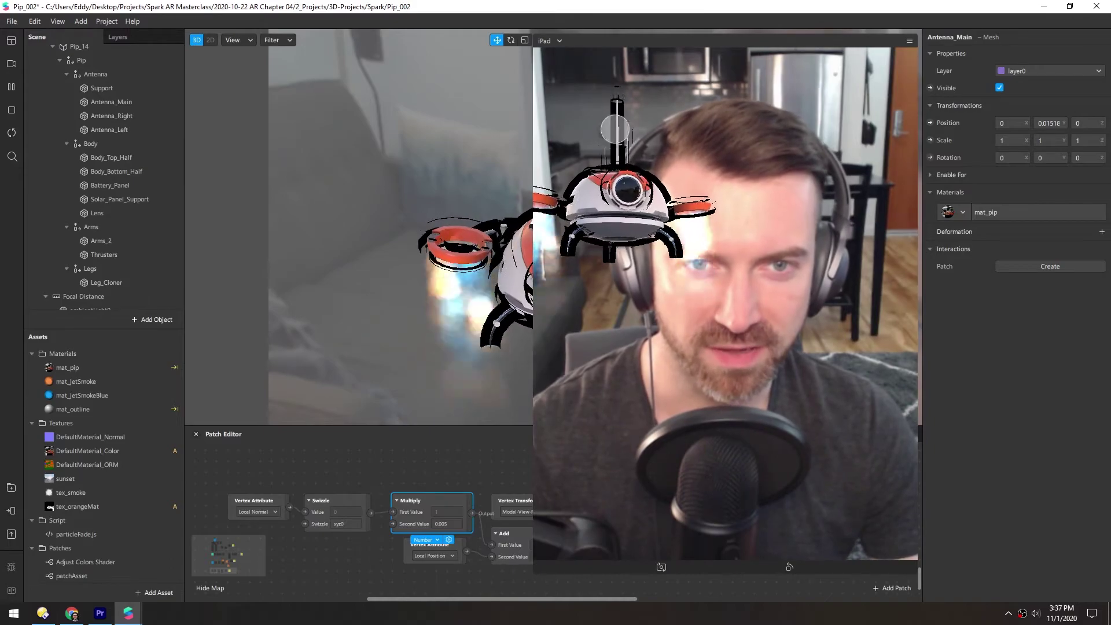
# Step: Set the Multiply node's Second Value to 0.0005 and shrink the Simulator preview back down
pyautogui.click(450, 527)
pyautogui.write('0.00')
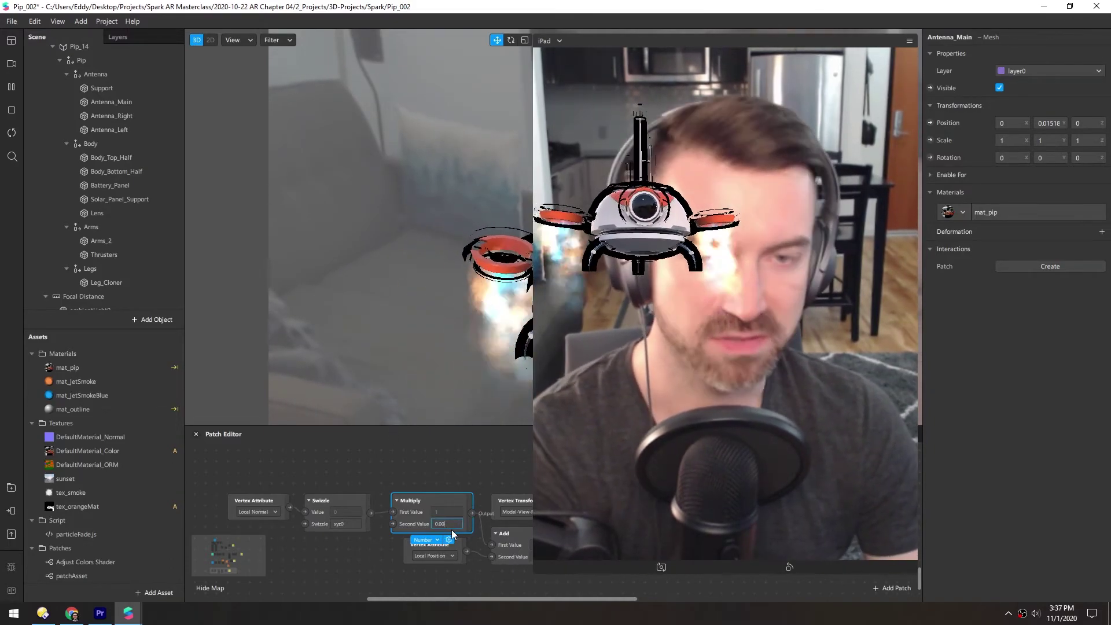
pyautogui.write('06')
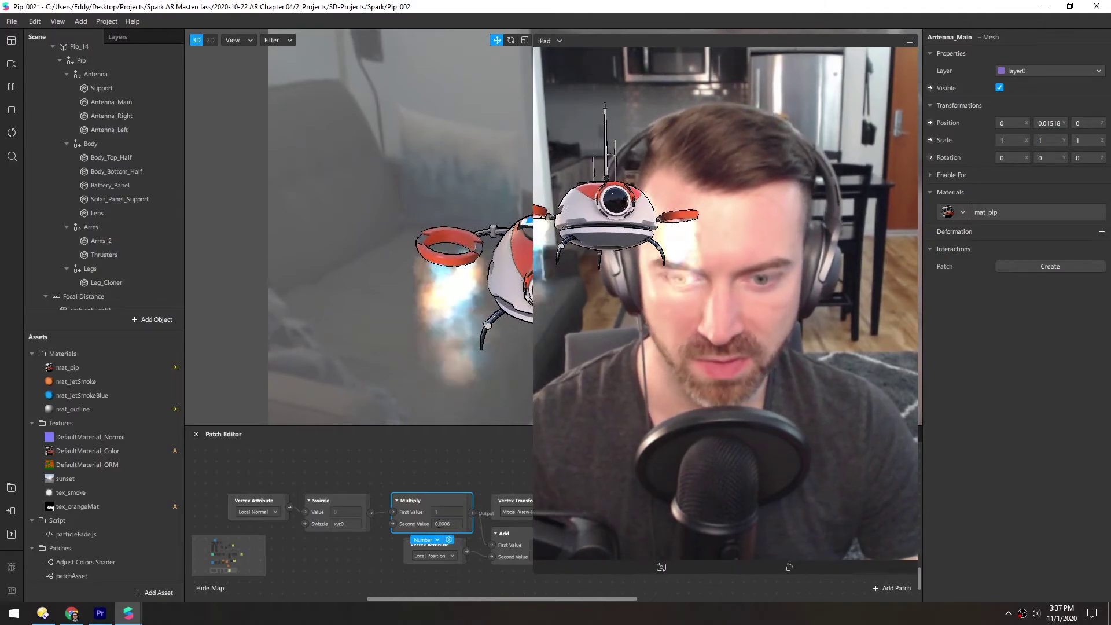
pyautogui.write('8')
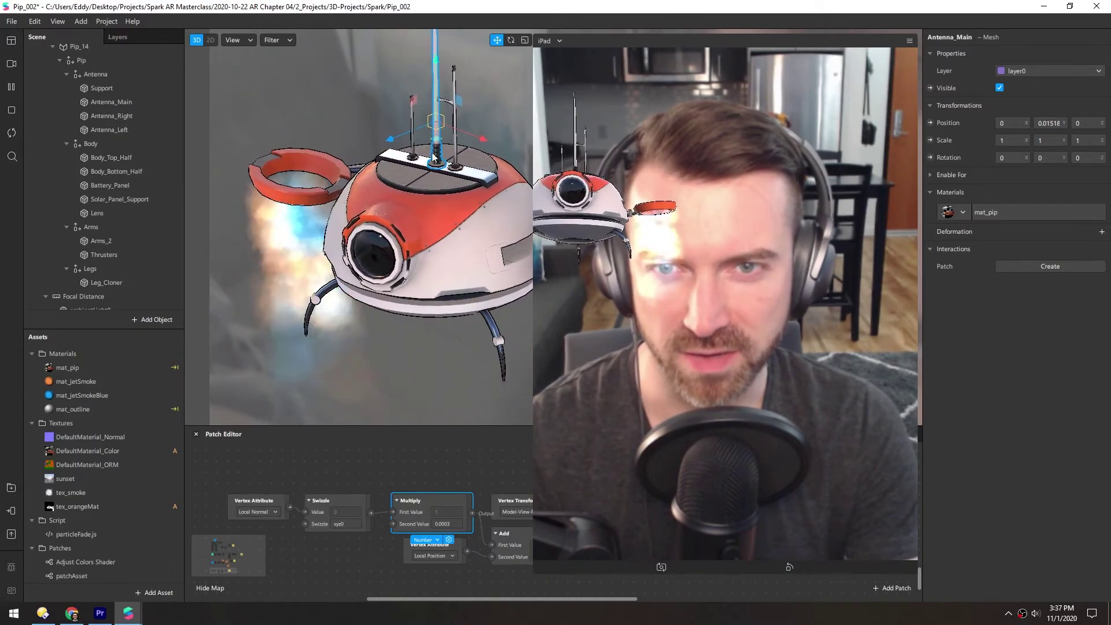
pyautogui.scroll(-10, 418, 216)
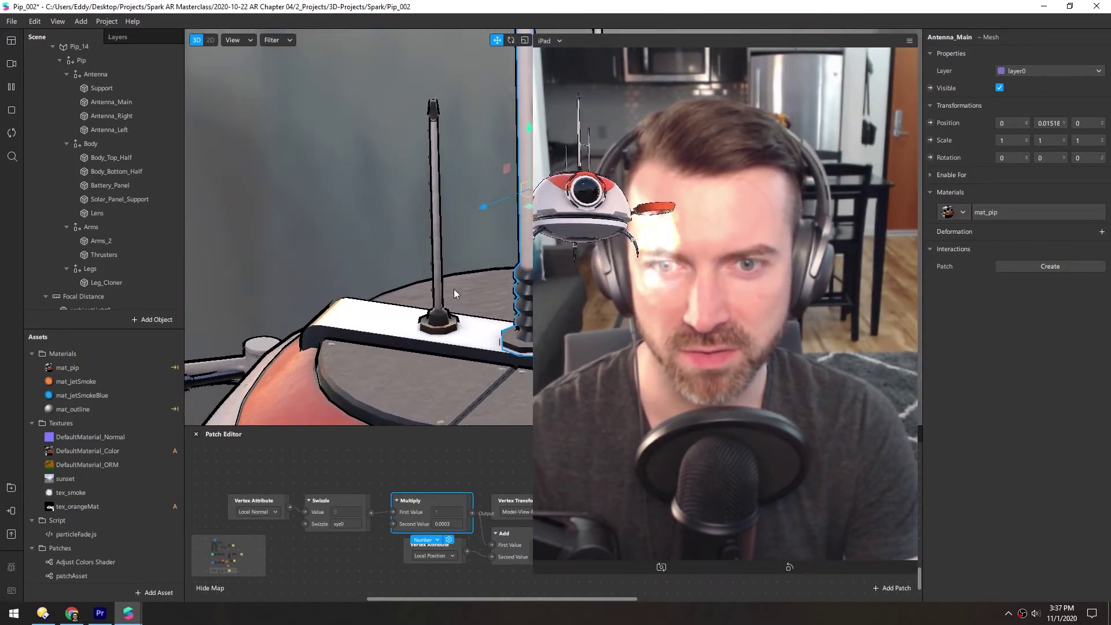
pyautogui.scroll(-10, 383, 118)
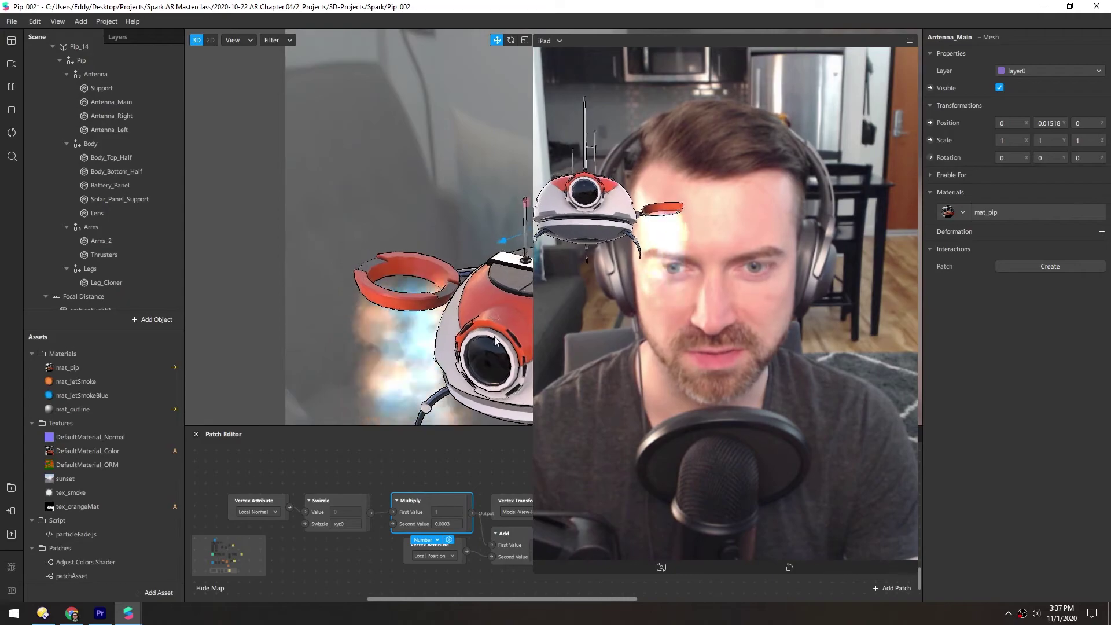
pyautogui.click(454, 524)
pyautogui.press('BackSpace')
pyautogui.write('5')
pyautogui.press('Return')
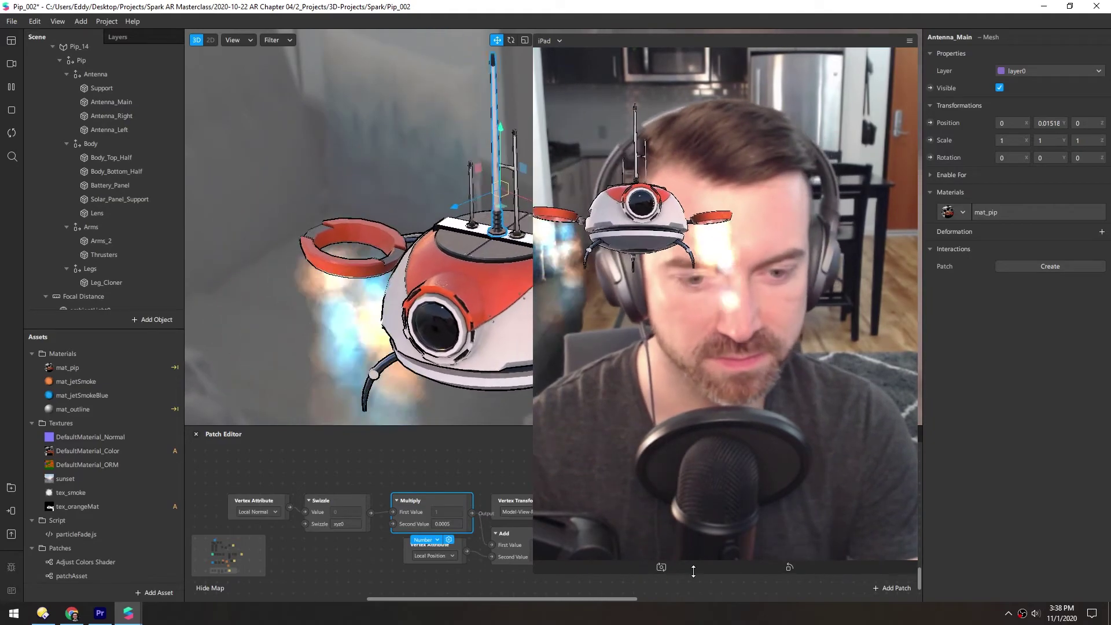
pyautogui.moveTo(709, 575); pyautogui.dragTo(710, 379)
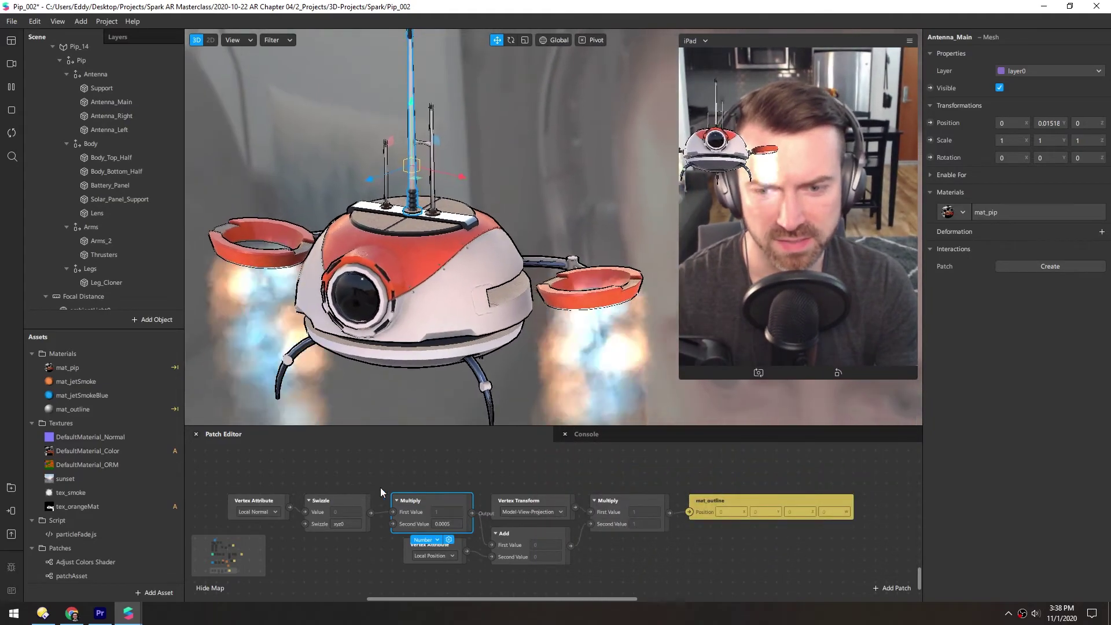
# Step: Select patchAsset in the Assets panel and open its graph with Position and Color nodes
pyautogui.click(421, 476)
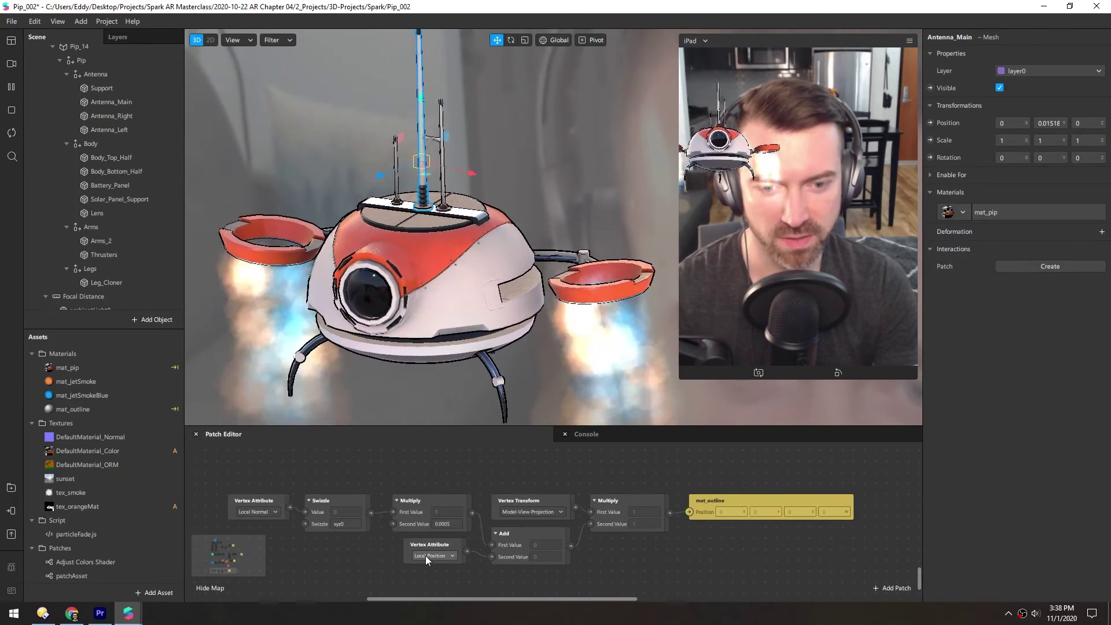
pyautogui.doubleClick(49, 576)
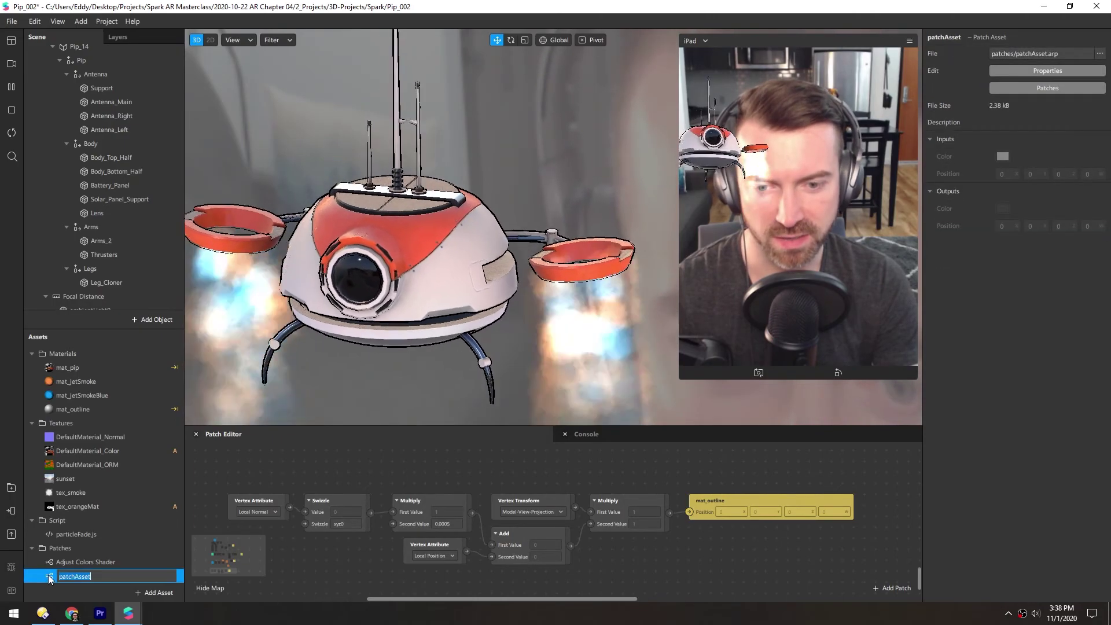
pyautogui.press('Escape')
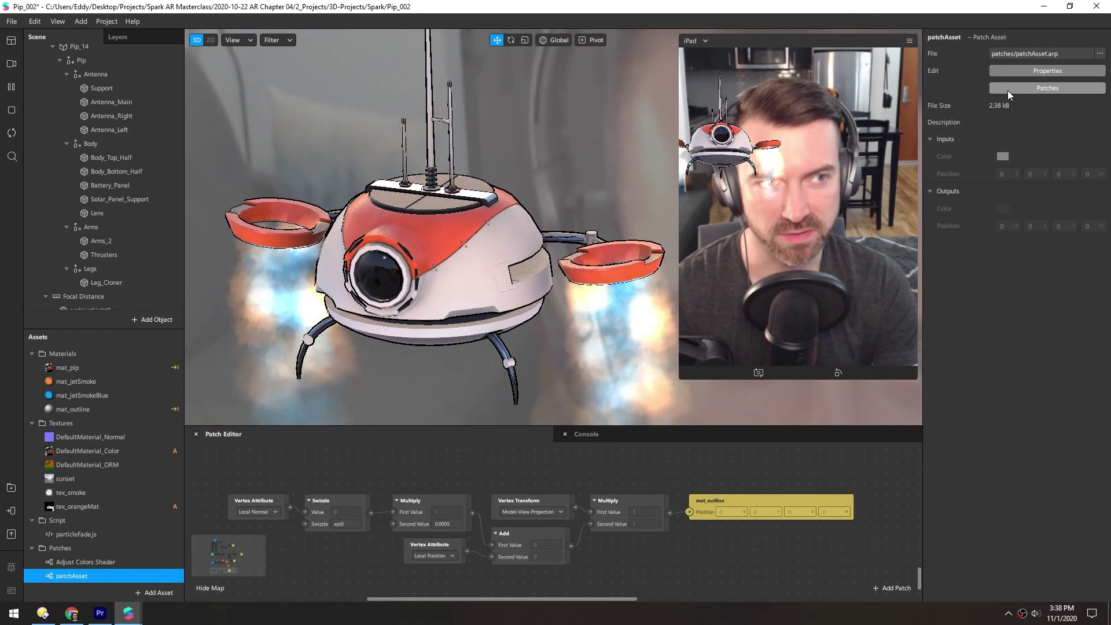
pyautogui.click(1008, 91)
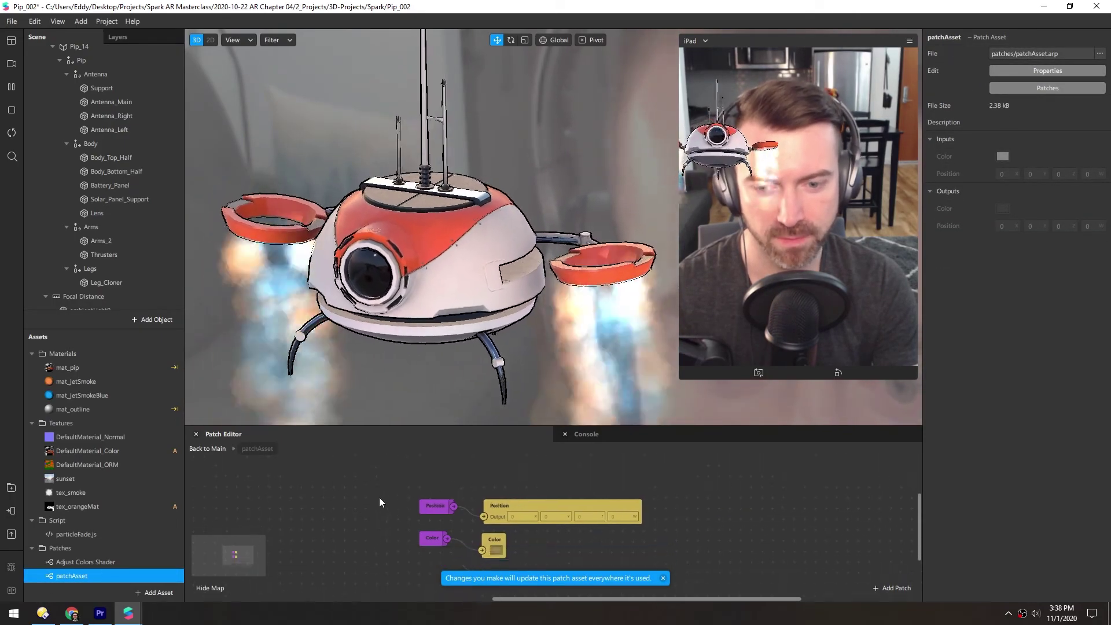